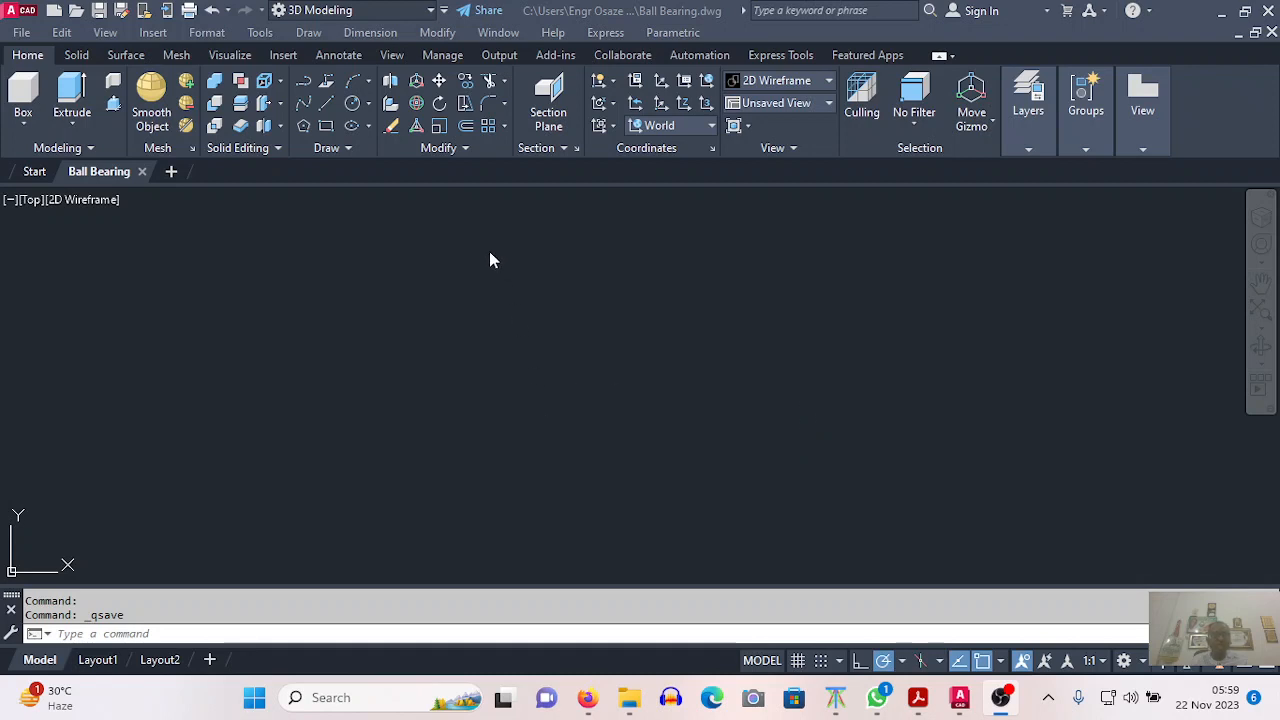
# Step: Switch to the Front view and draw a circle with a radius of 20 in the empty drawing area
pyautogui.click(31, 201)
pyautogui.click(86, 331)
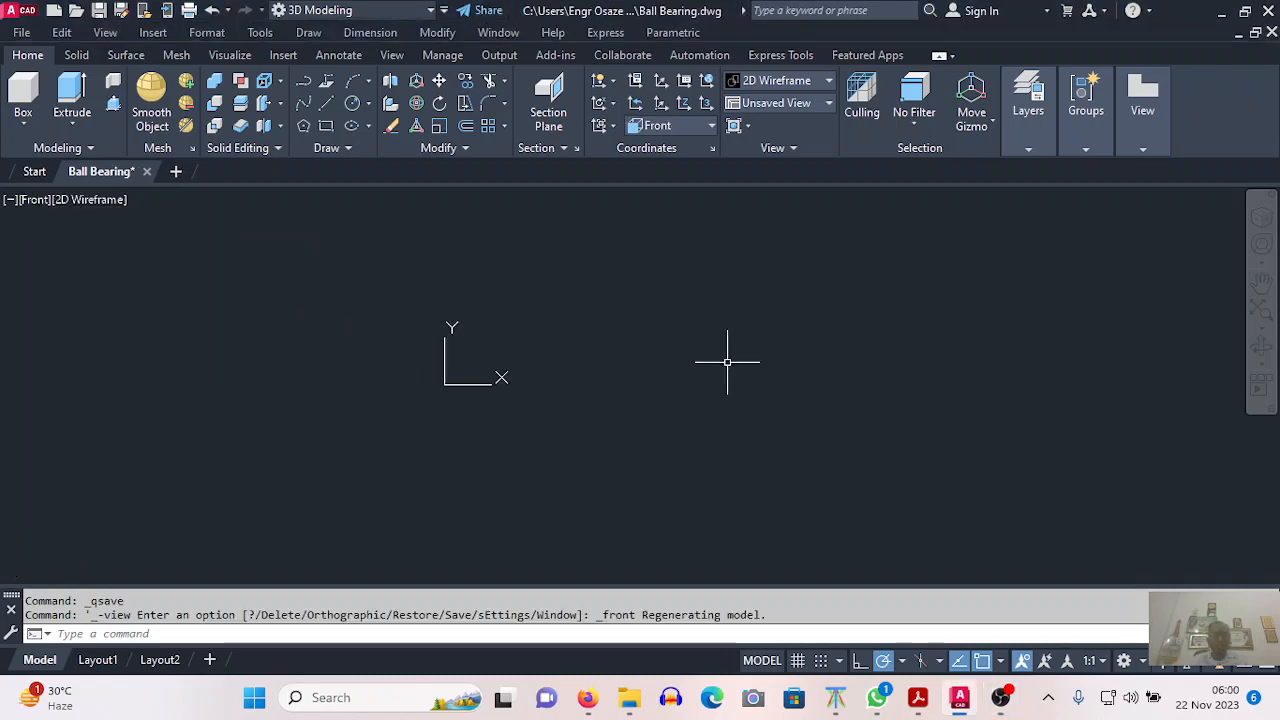
pyautogui.click(354, 105)
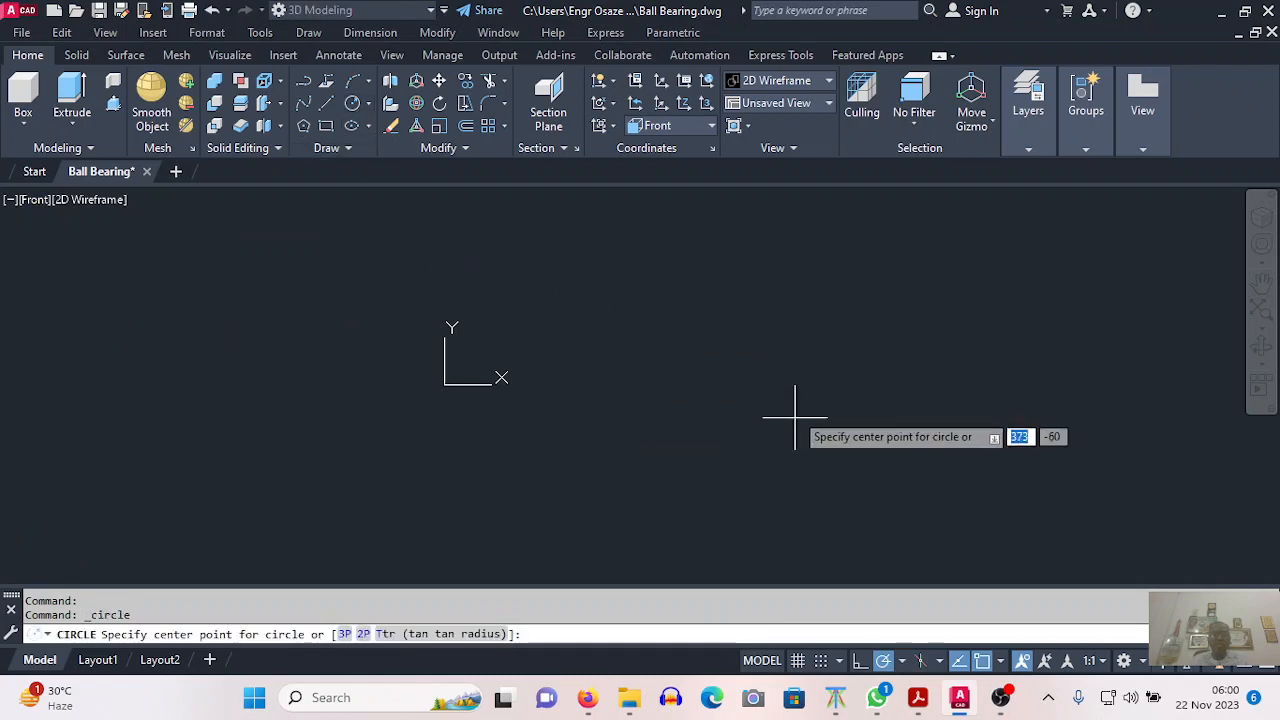
pyautogui.click(590, 327)
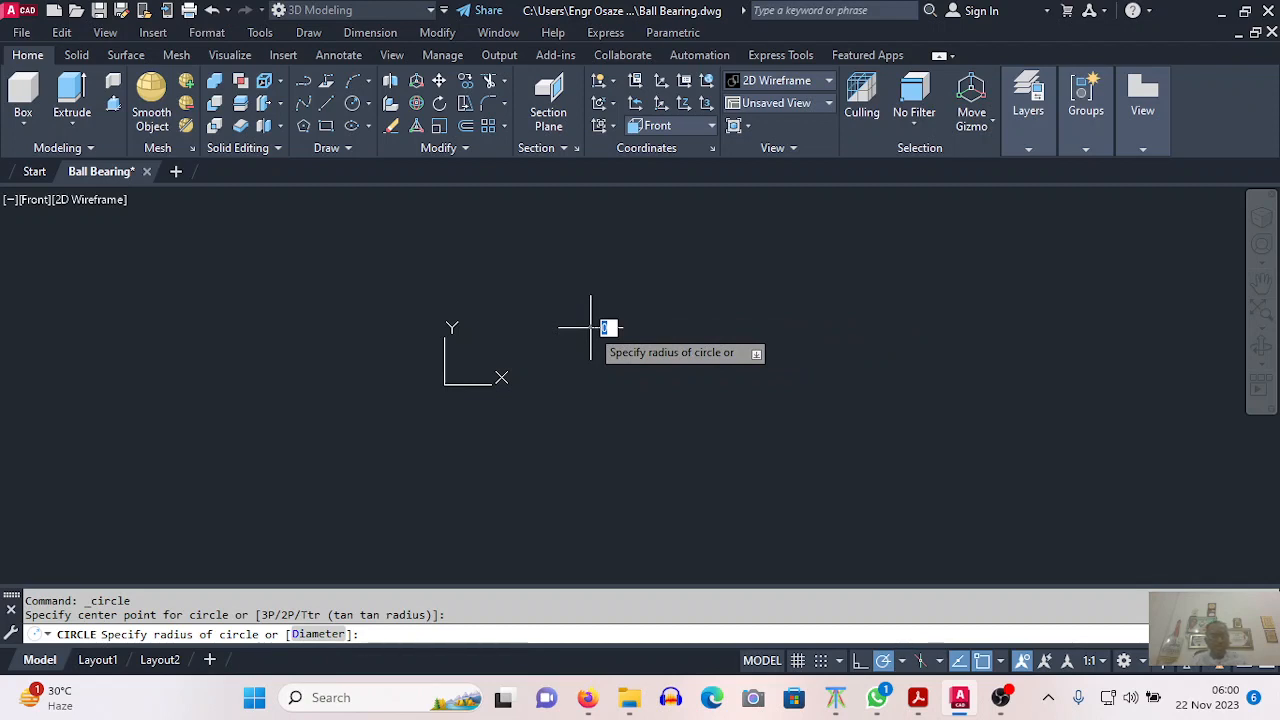
pyautogui.write('20')
pyautogui.press('Return')
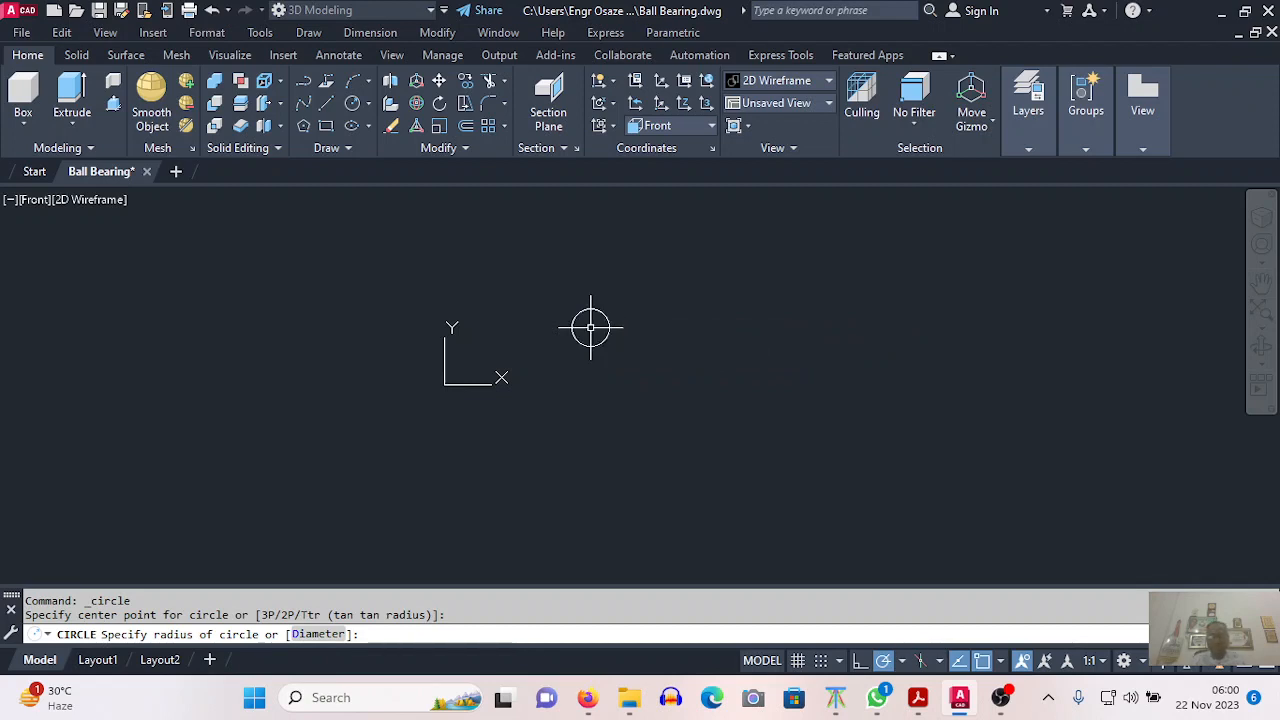
pyautogui.scroll(3, 591, 323)
pyautogui.scroll(2, 569, 292)
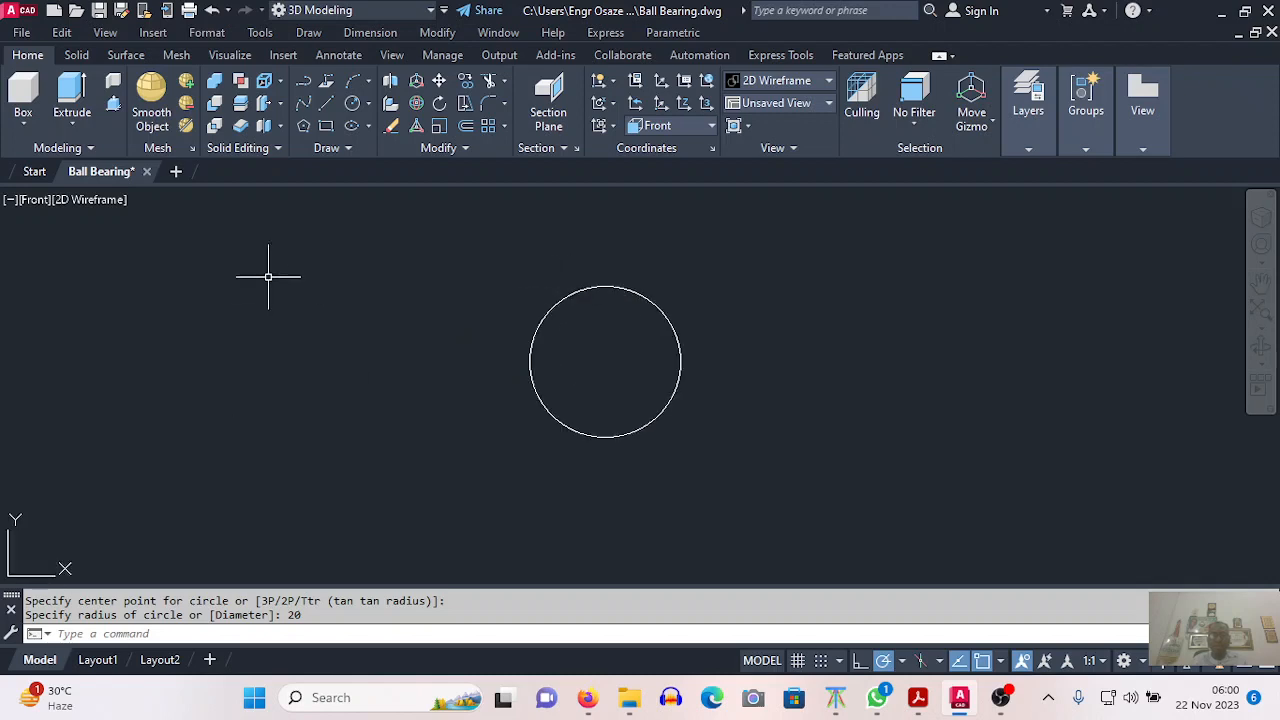
# Step: Draw a vertical polyline 48 units long, going upward, in the empty space left of the circle
pyautogui.click(305, 84)
pyautogui.click(322, 471)
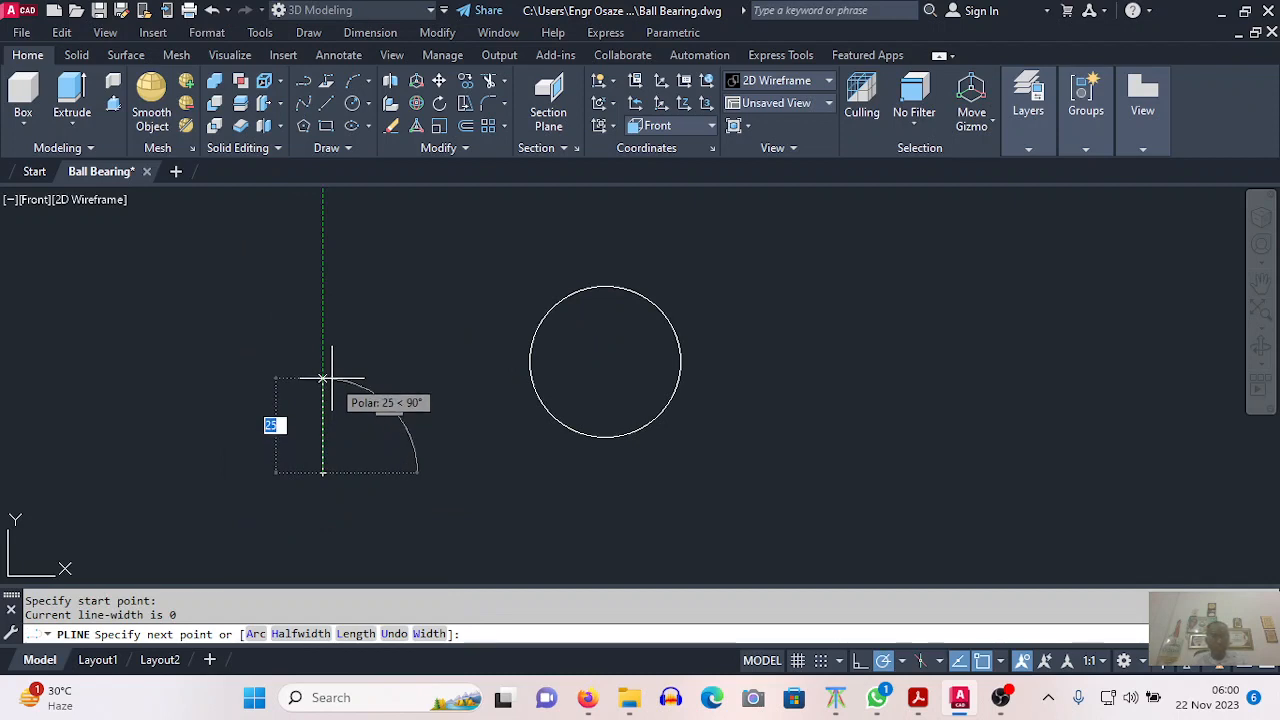
pyautogui.write('48')
pyautogui.press('Return')
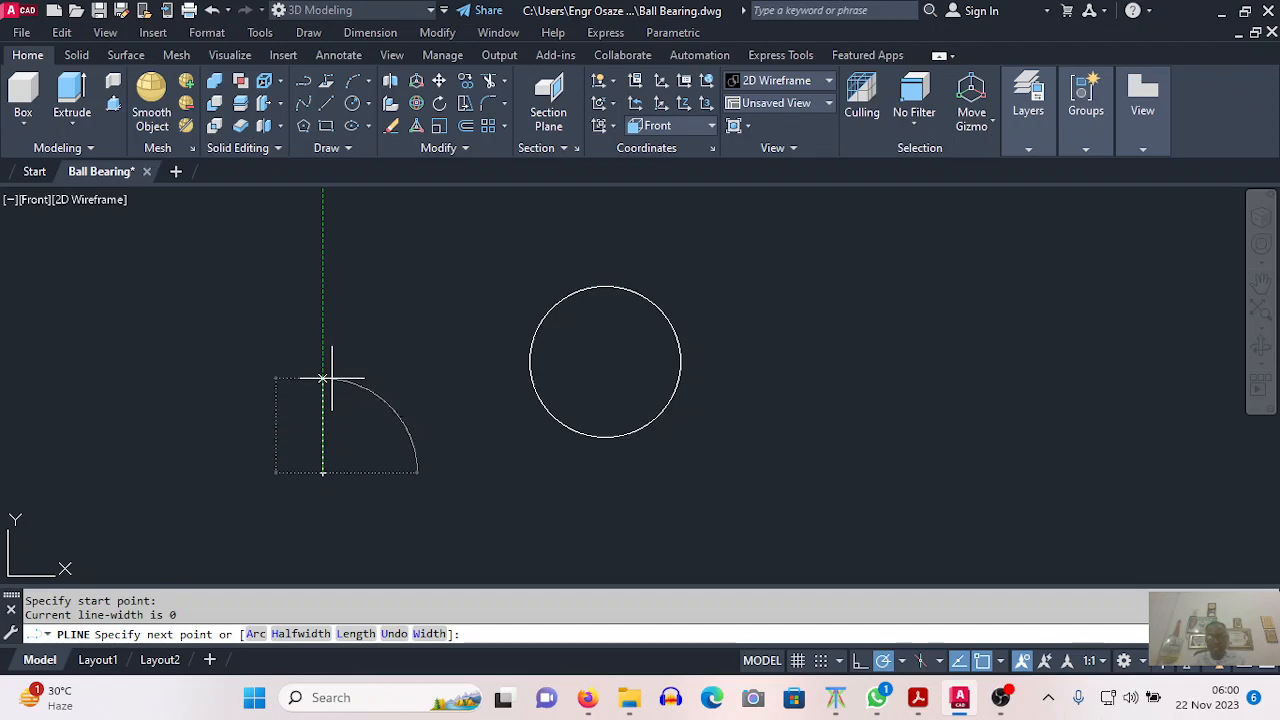
pyautogui.press('Return')
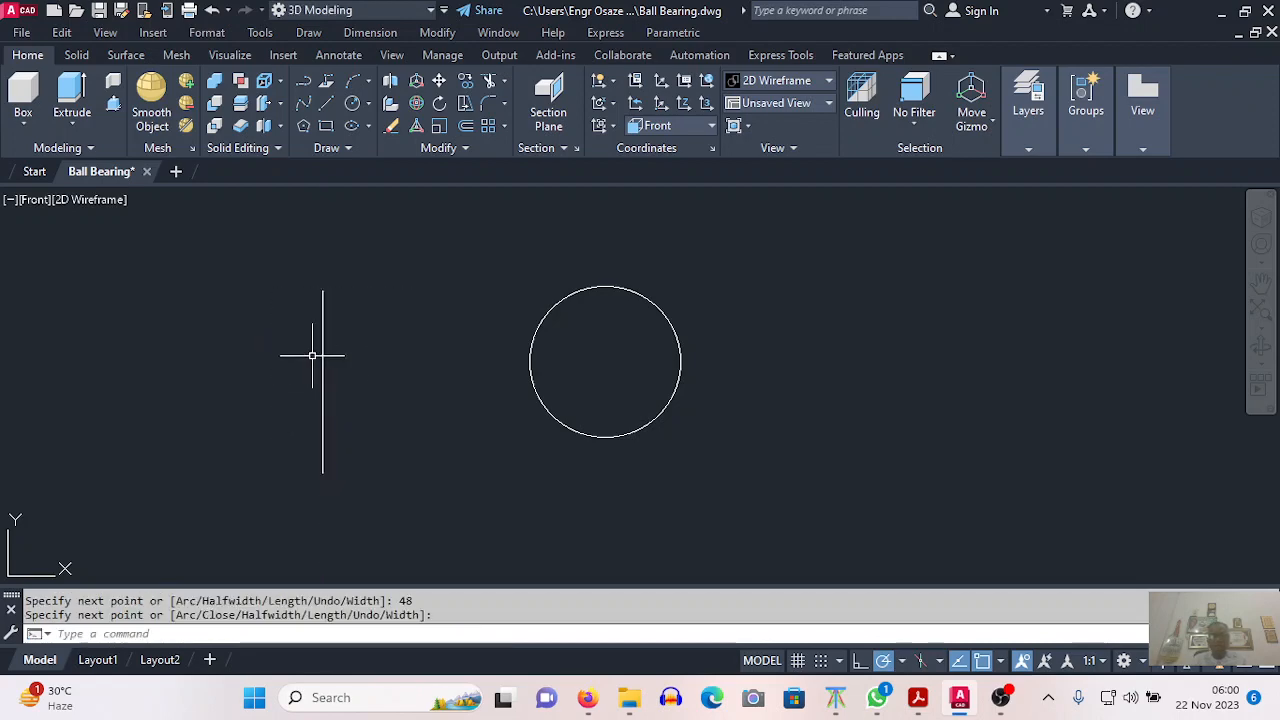
# Step: Move the vertical line by its midpoint onto the circle's center
pyautogui.click(323, 348)
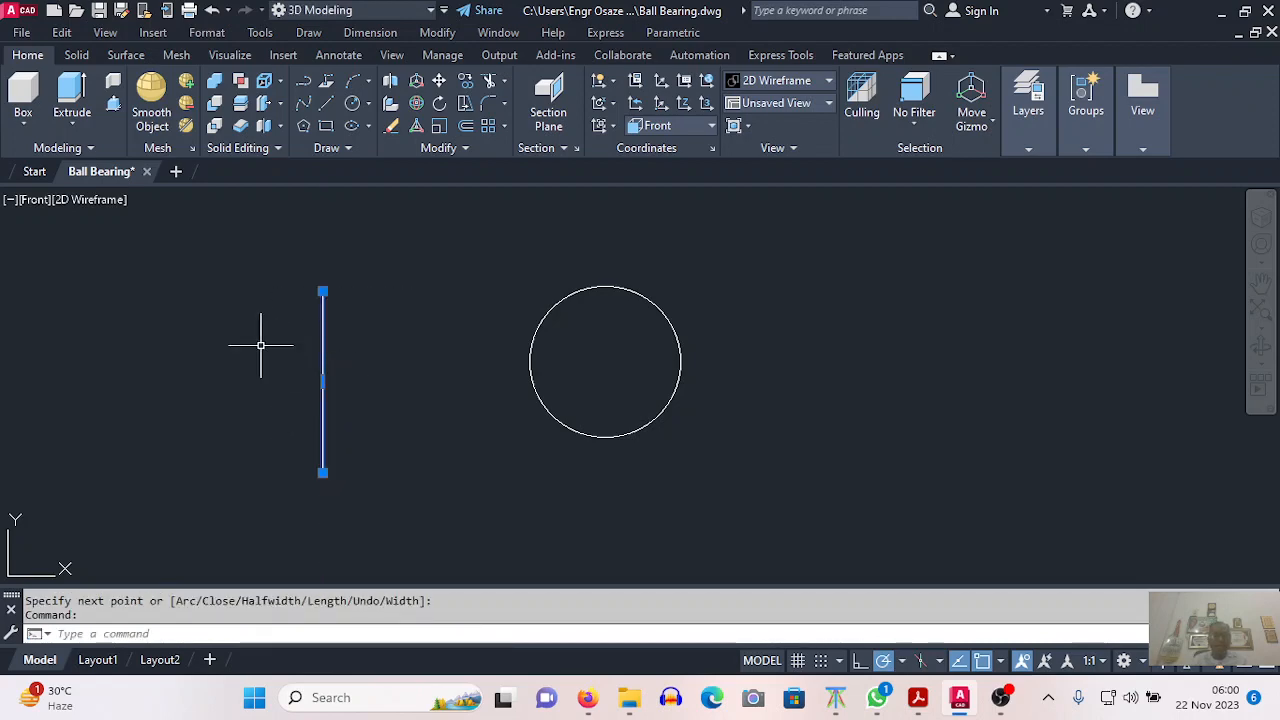
pyautogui.rightClick(260, 343)
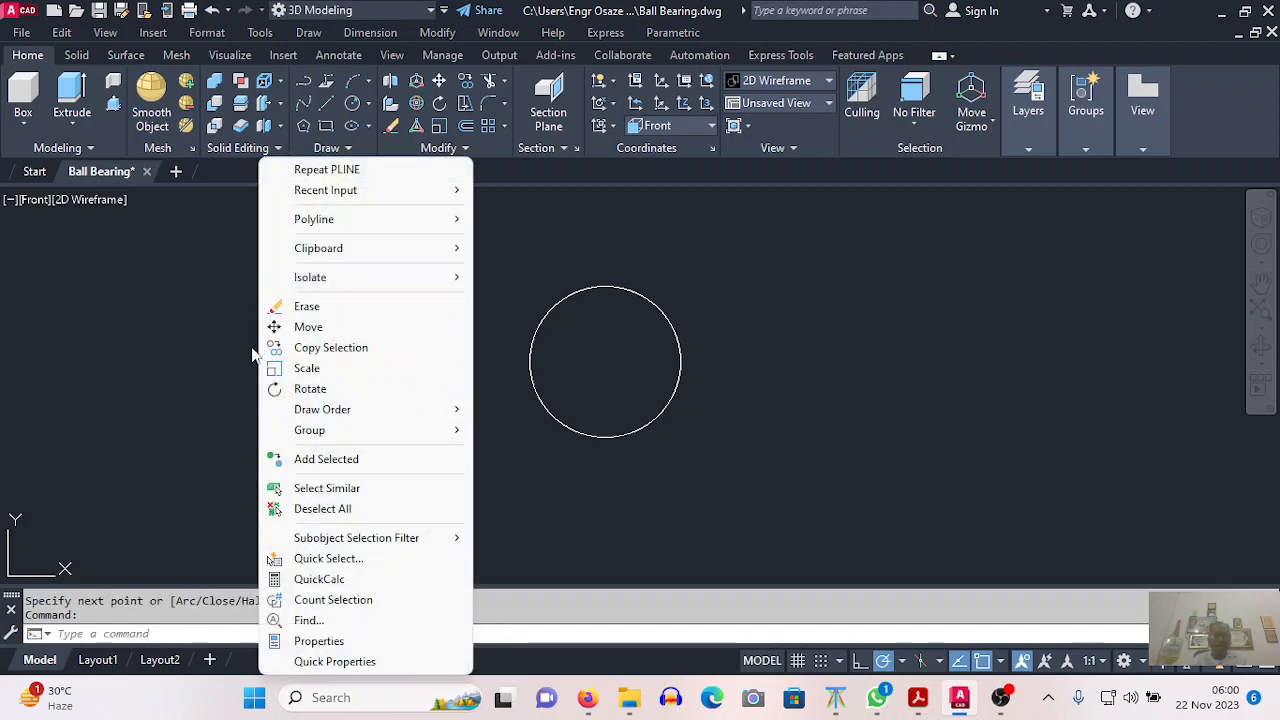
pyautogui.click(311, 328)
pyautogui.click(323, 380)
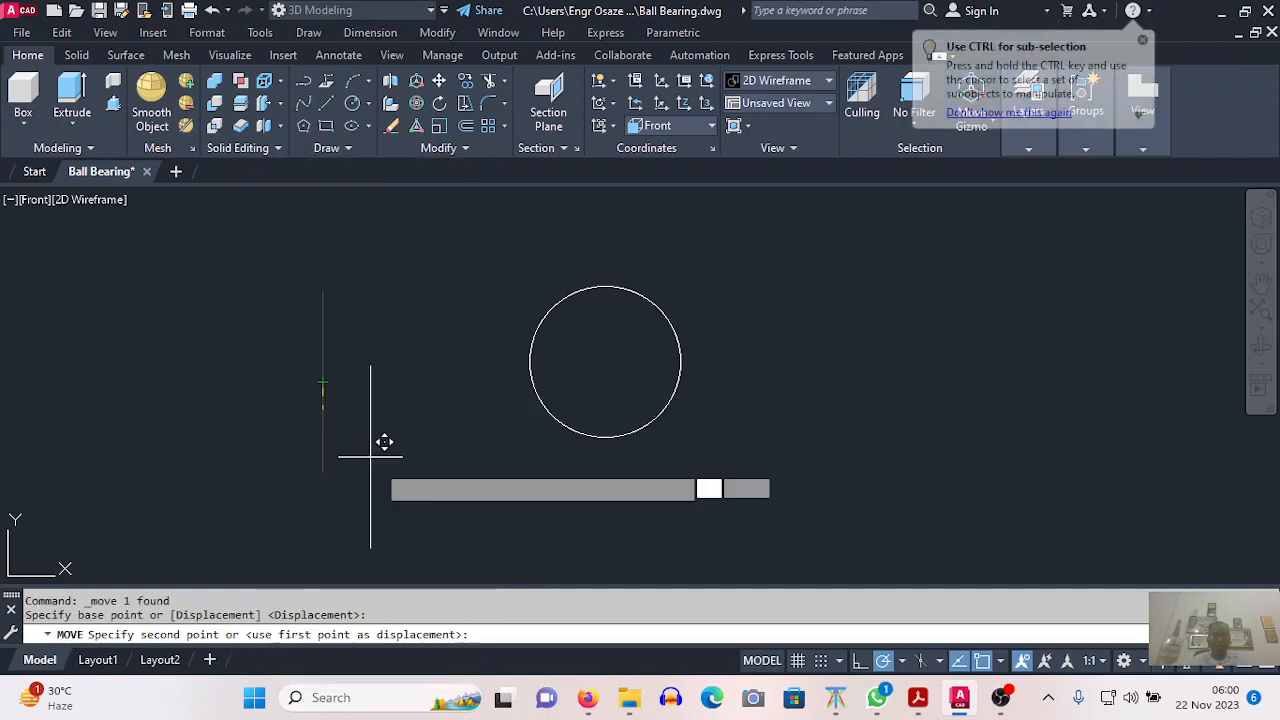
pyautogui.click(605, 358)
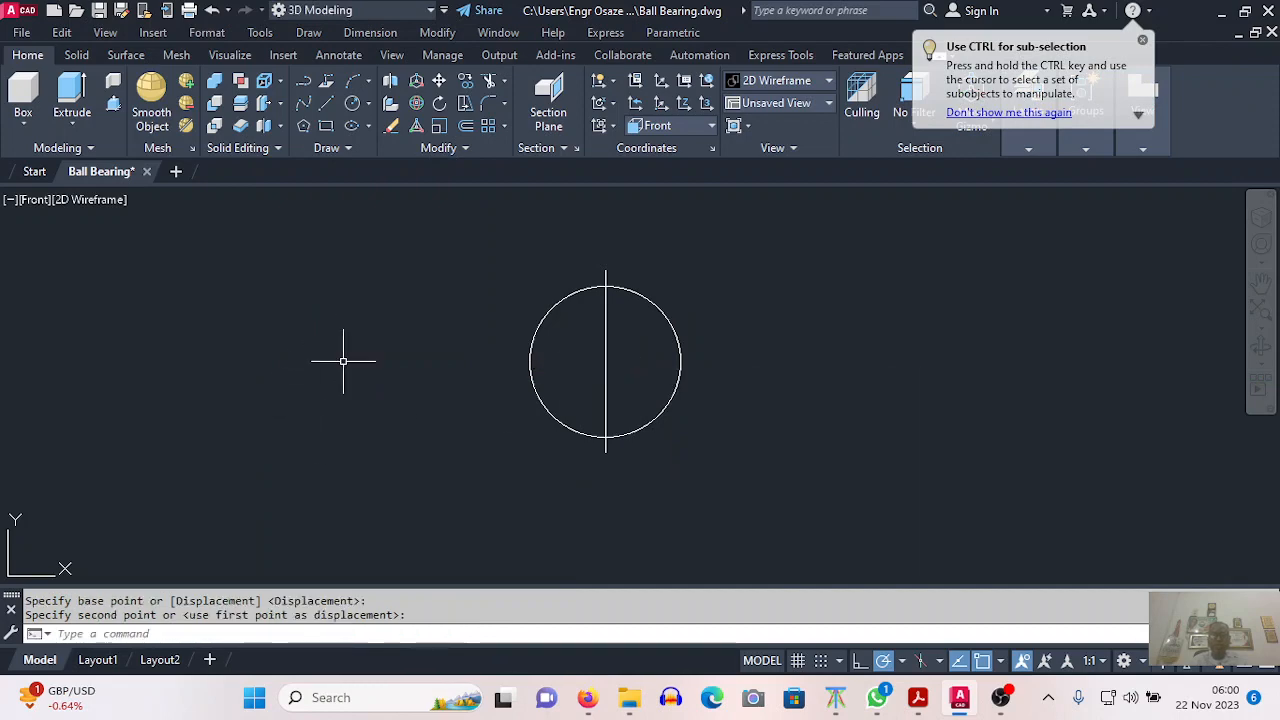
# Step: Offset the vertical center line by 24 to both the left and right sides
pyautogui.click(440, 33)
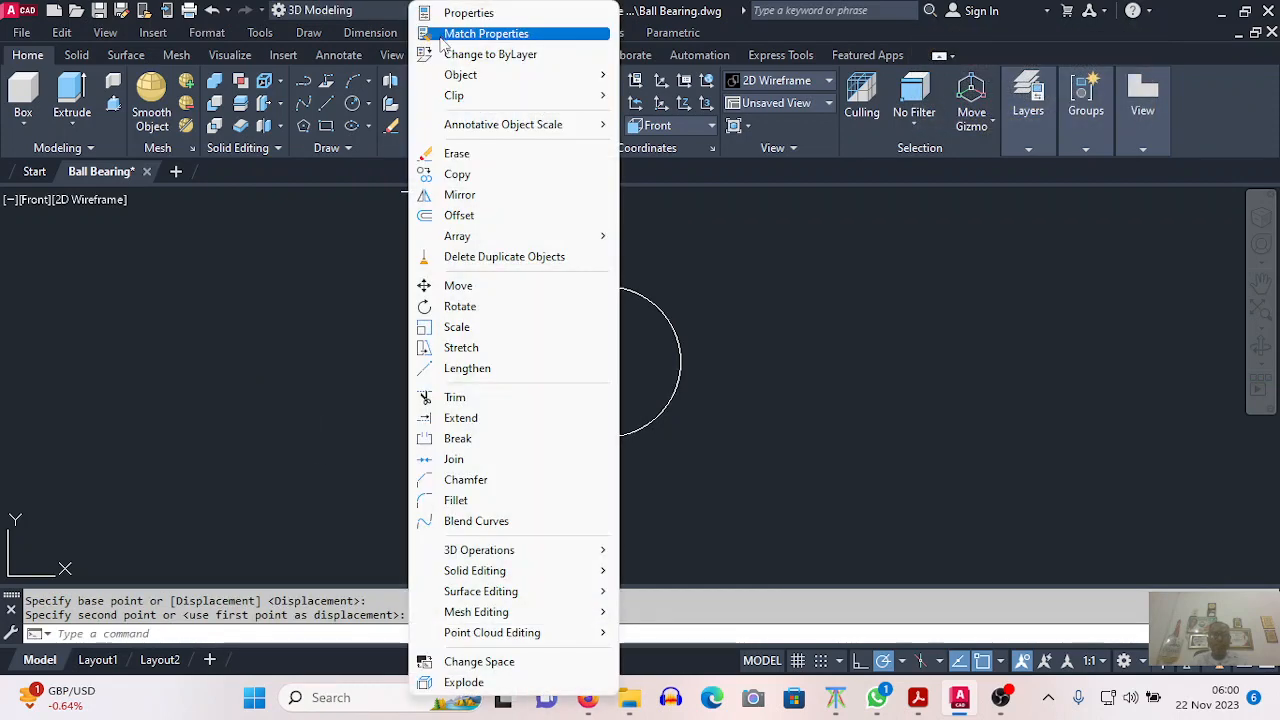
pyautogui.click(459, 216)
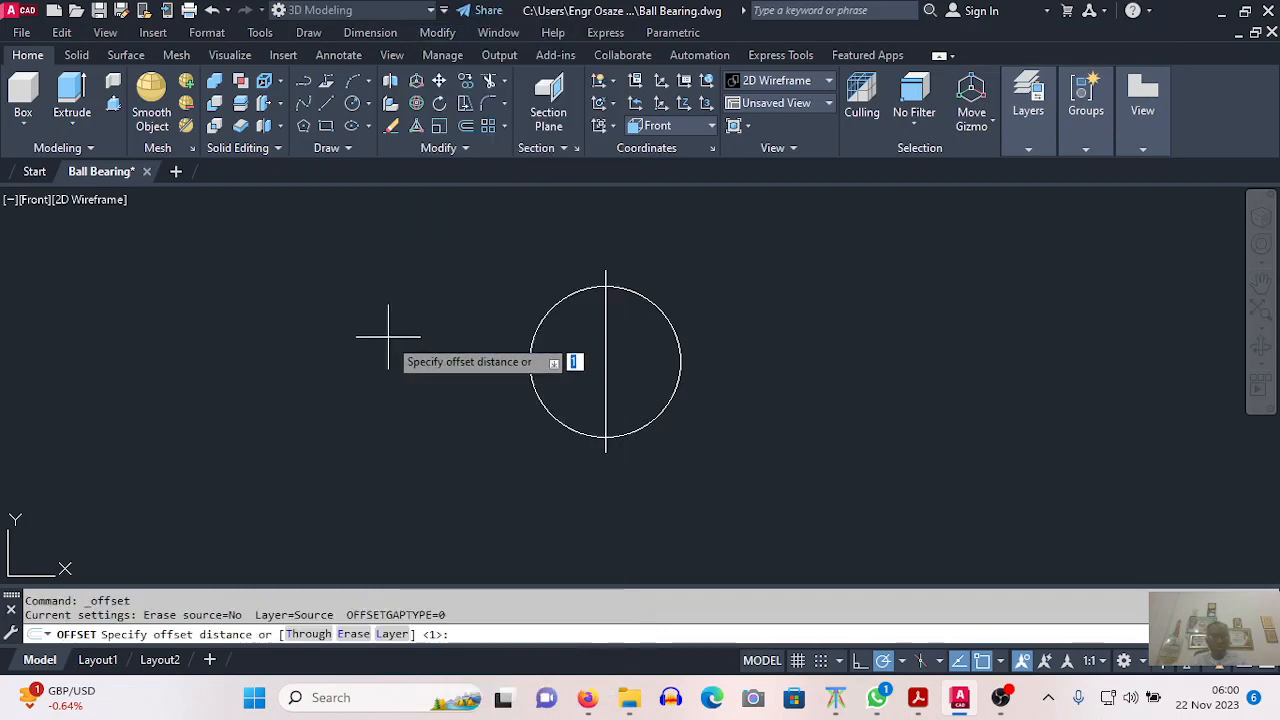
pyautogui.write('24')
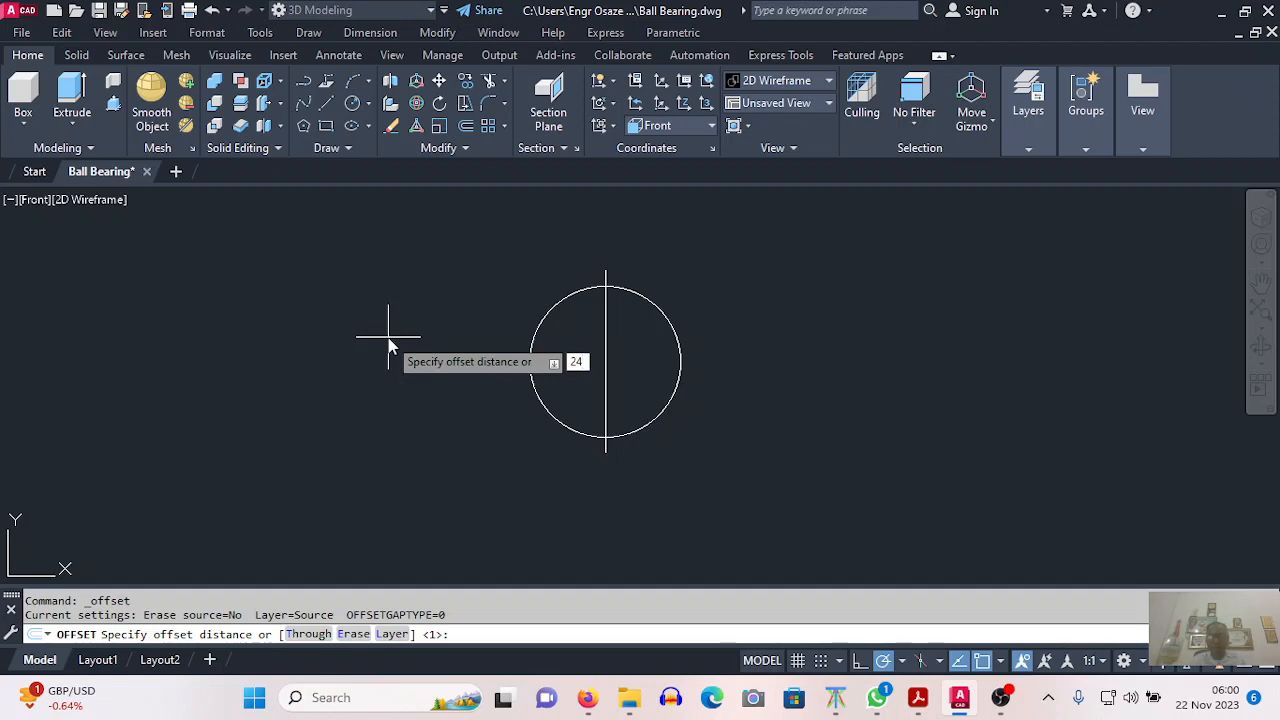
pyautogui.press('Return')
pyautogui.click(605, 334)
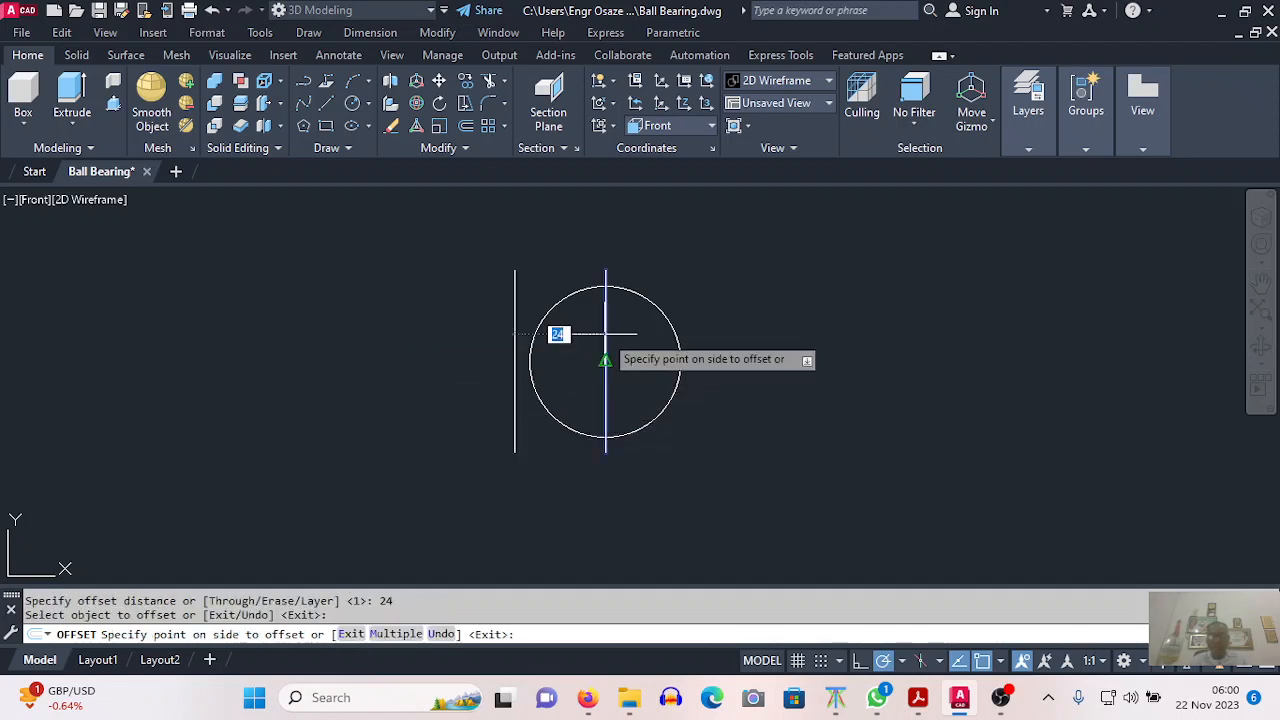
pyautogui.click(450, 334)
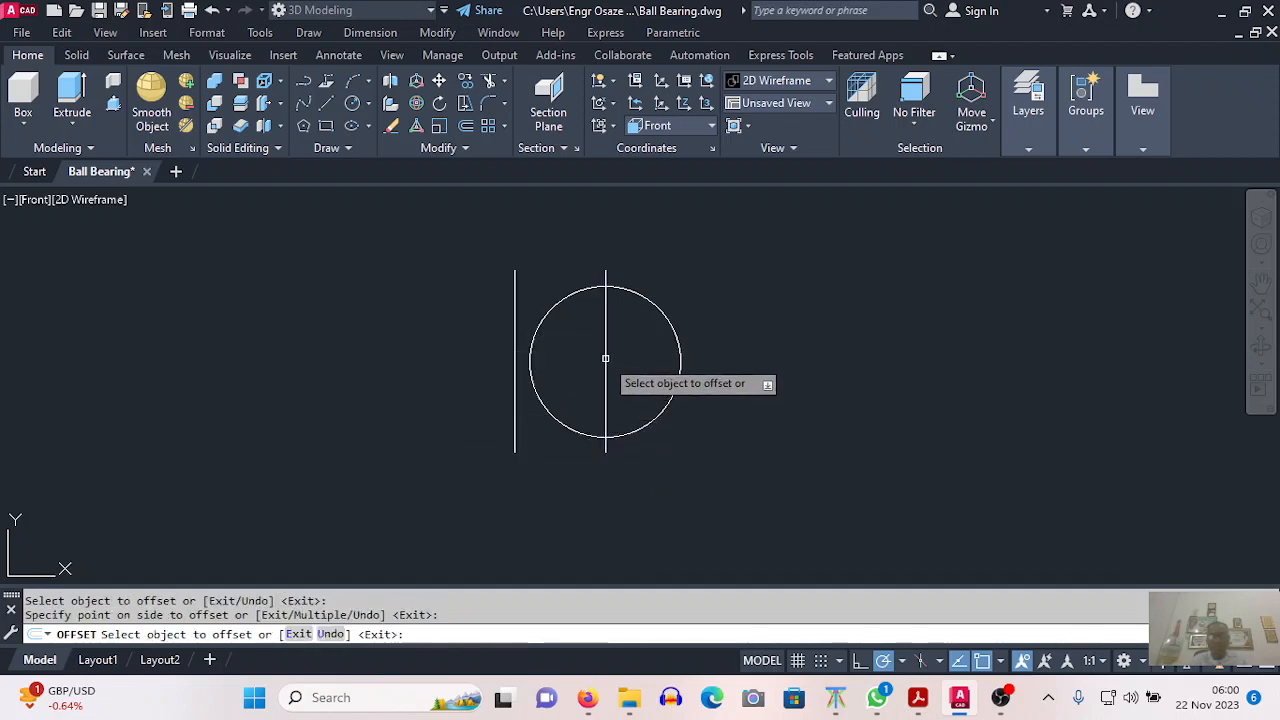
pyautogui.click(605, 358)
pyautogui.click(806, 374)
pyautogui.rightClick(536, 248)
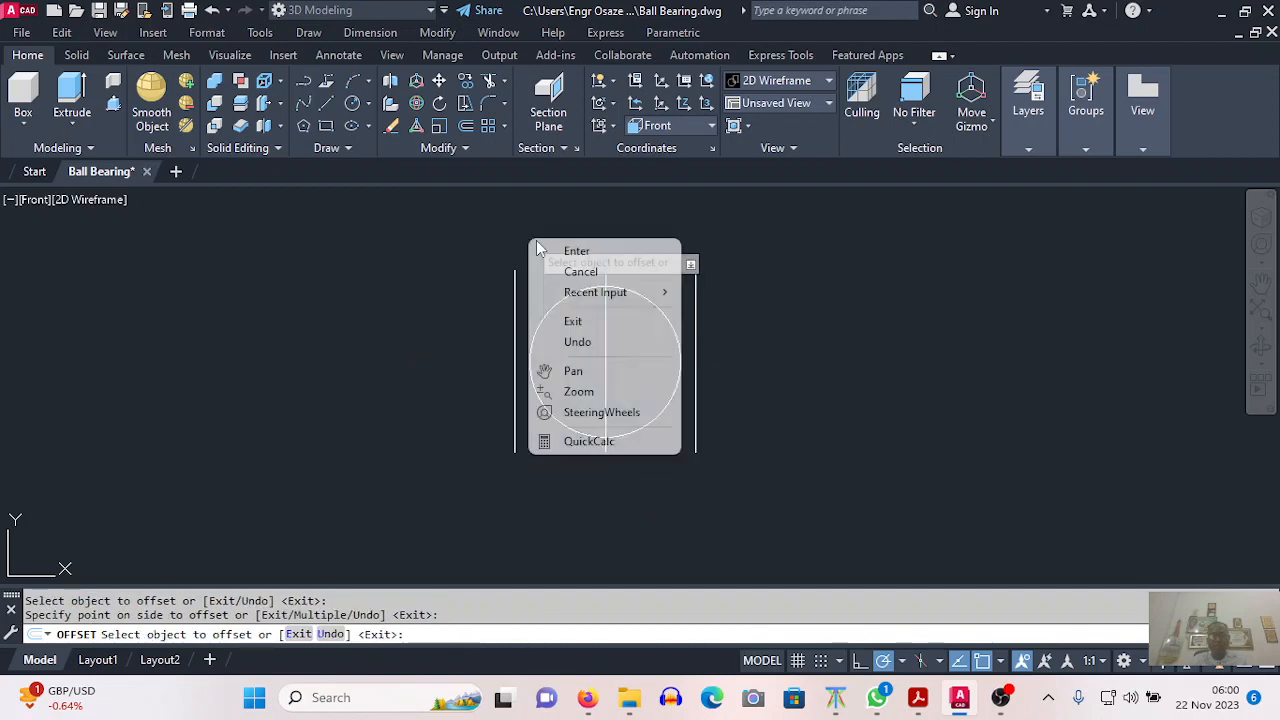
pyautogui.click(547, 248)
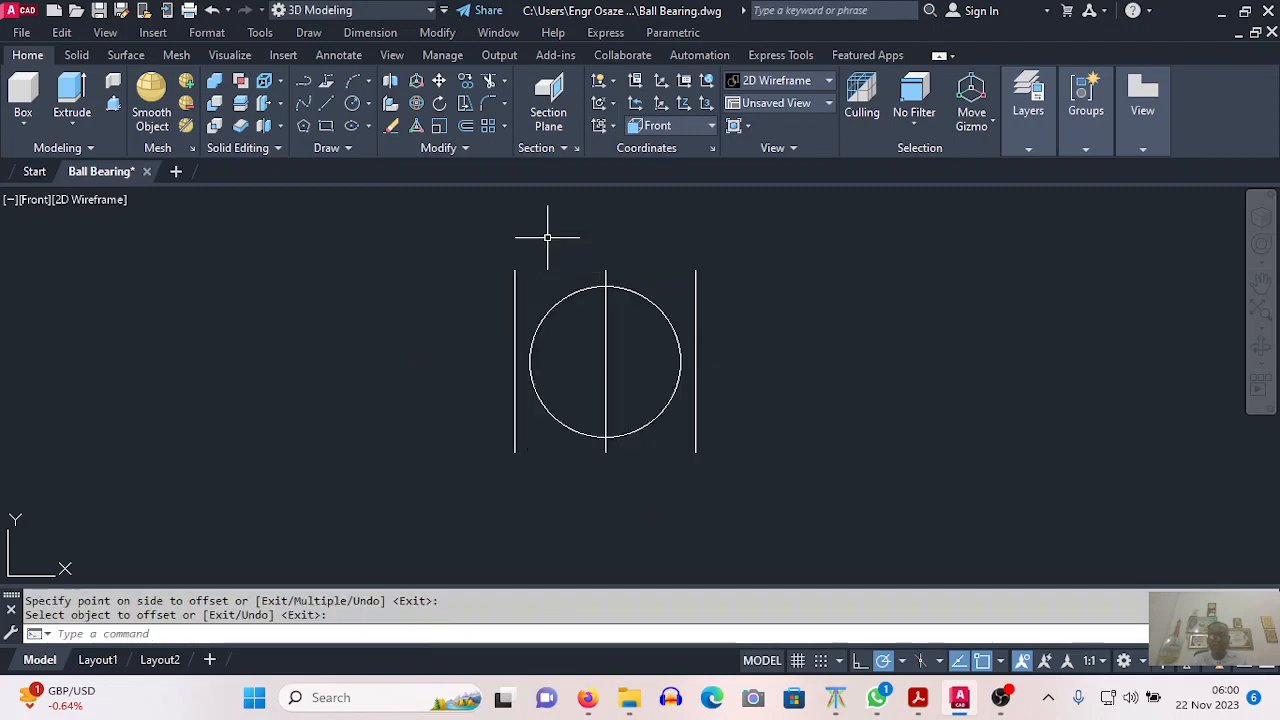
# Step: Offset the vertical center line by 10 to both the right and left sides
pyautogui.rightClick(547, 237)
pyautogui.click(552, 249)
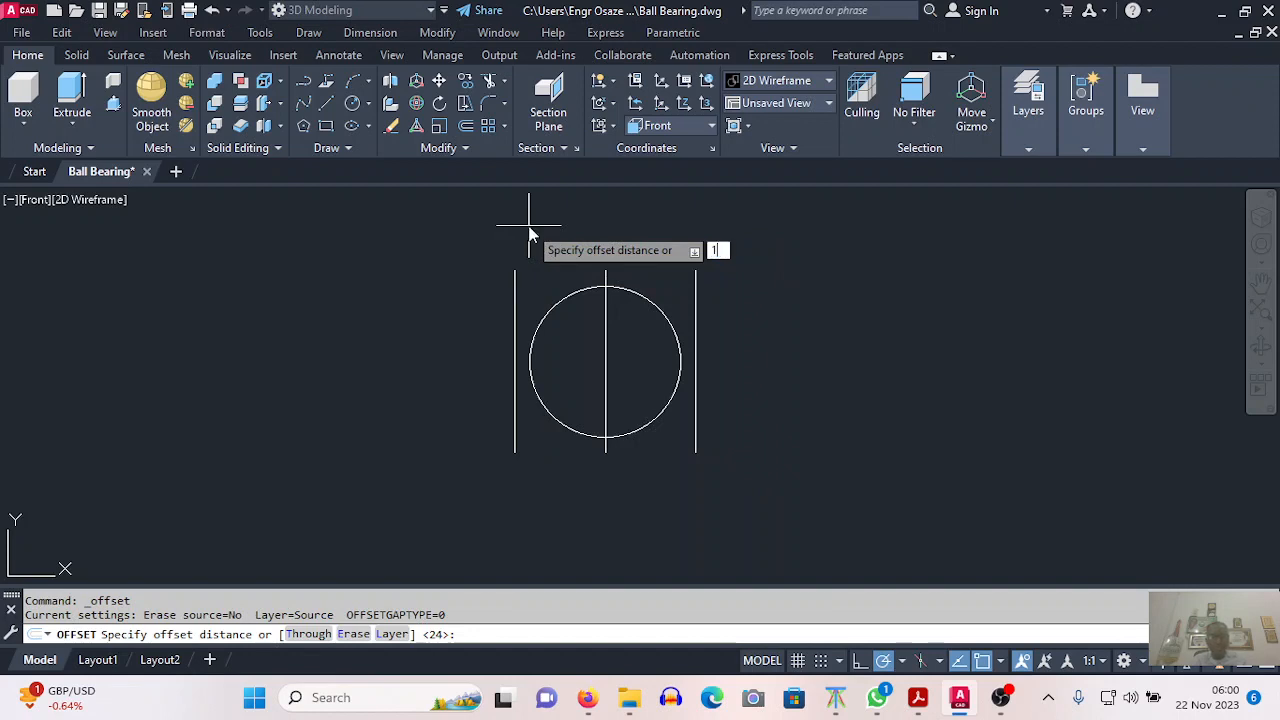
pyautogui.press('Return')
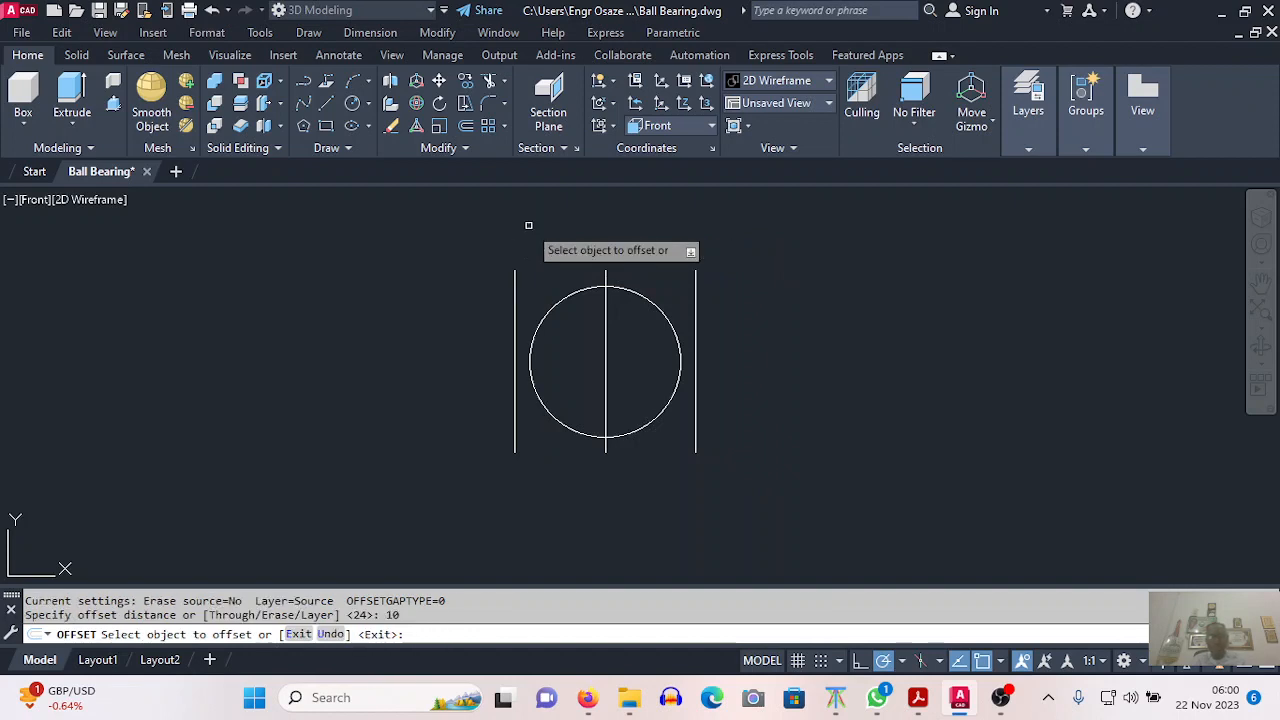
pyautogui.click(603, 292)
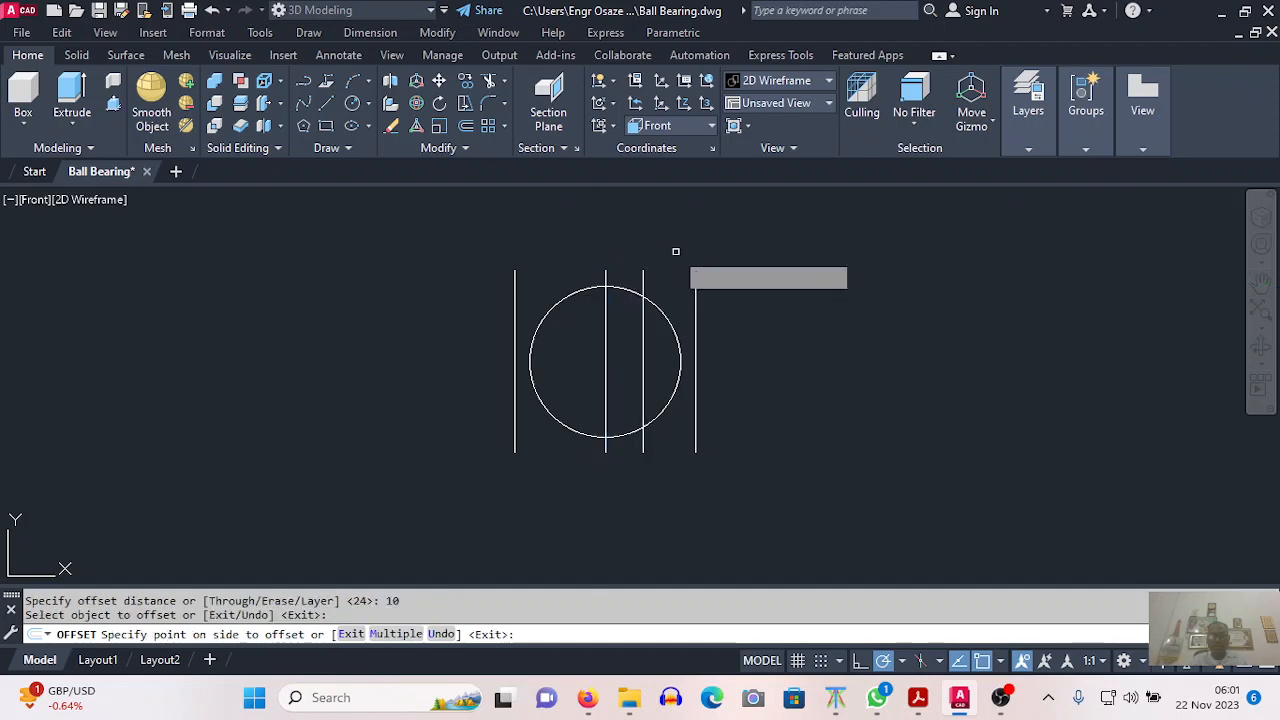
pyautogui.click(665, 258)
pyautogui.click(605, 274)
pyautogui.click(557, 231)
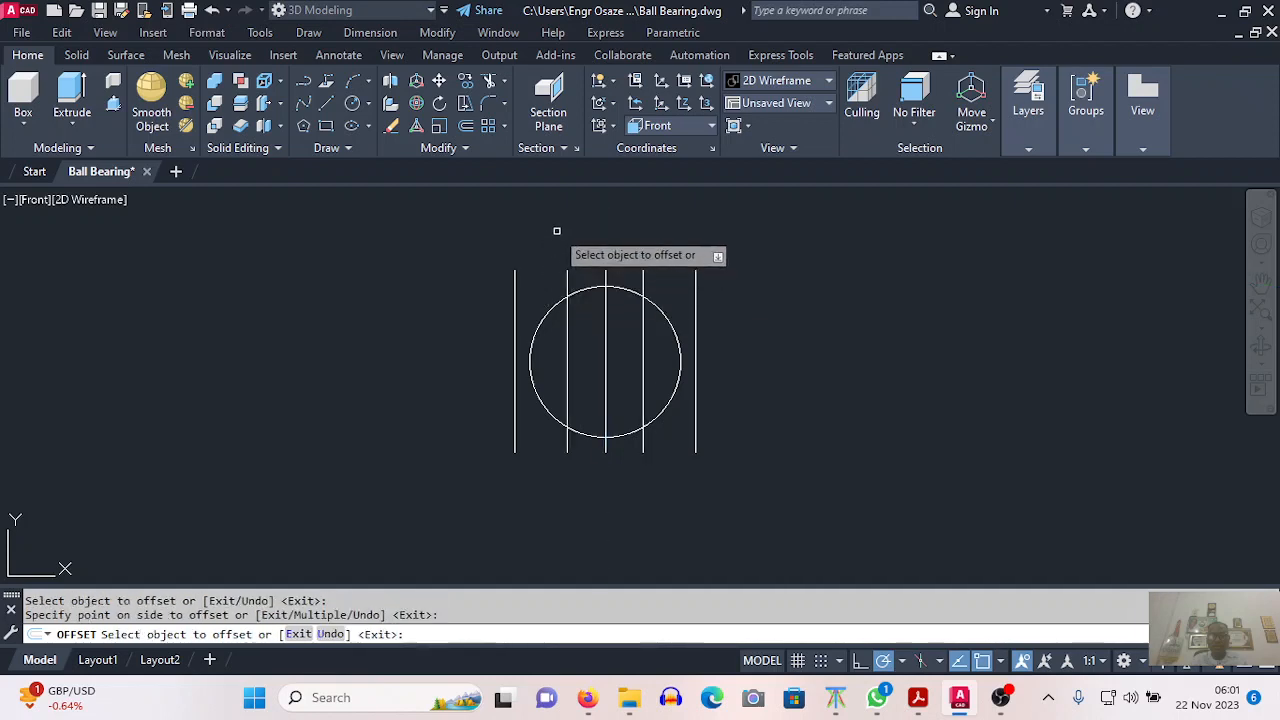
pyautogui.rightClick(556, 230)
pyautogui.click(575, 244)
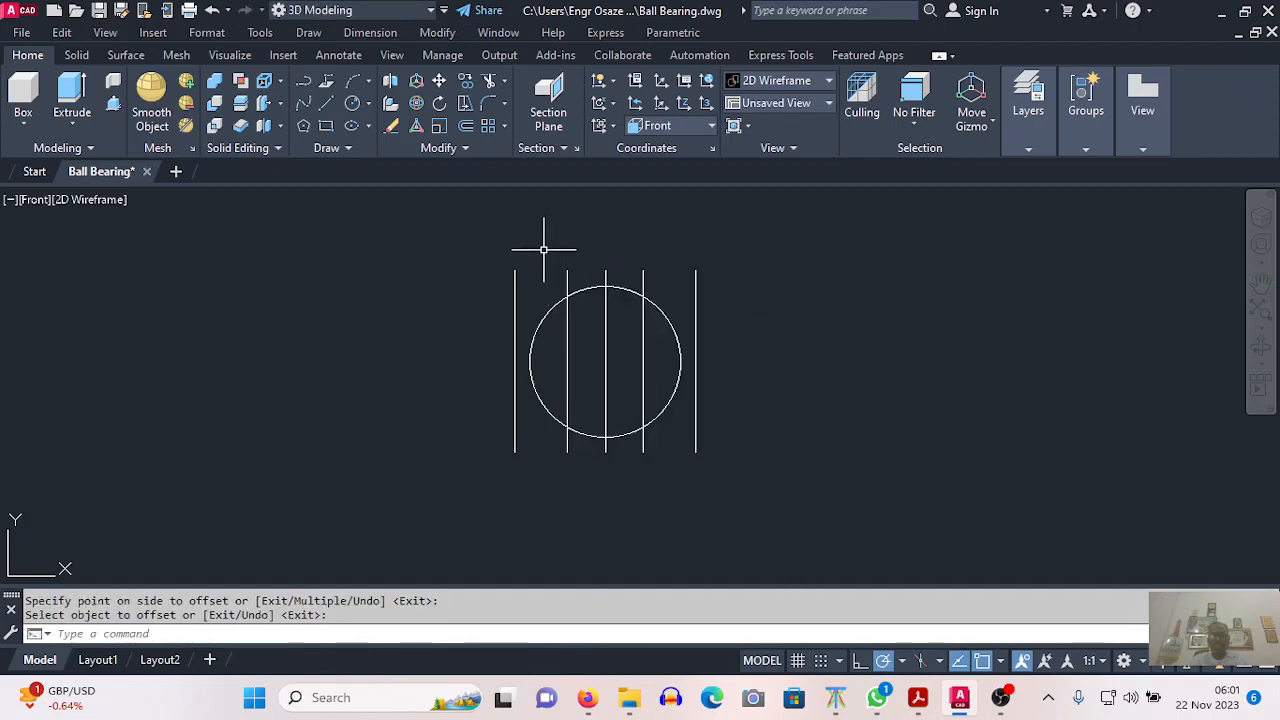
# Step: Connect the top ends and the bottom ends of the two leftmost vertical lines with horizontal polylines to close the left rectangle
pyautogui.click(303, 104)
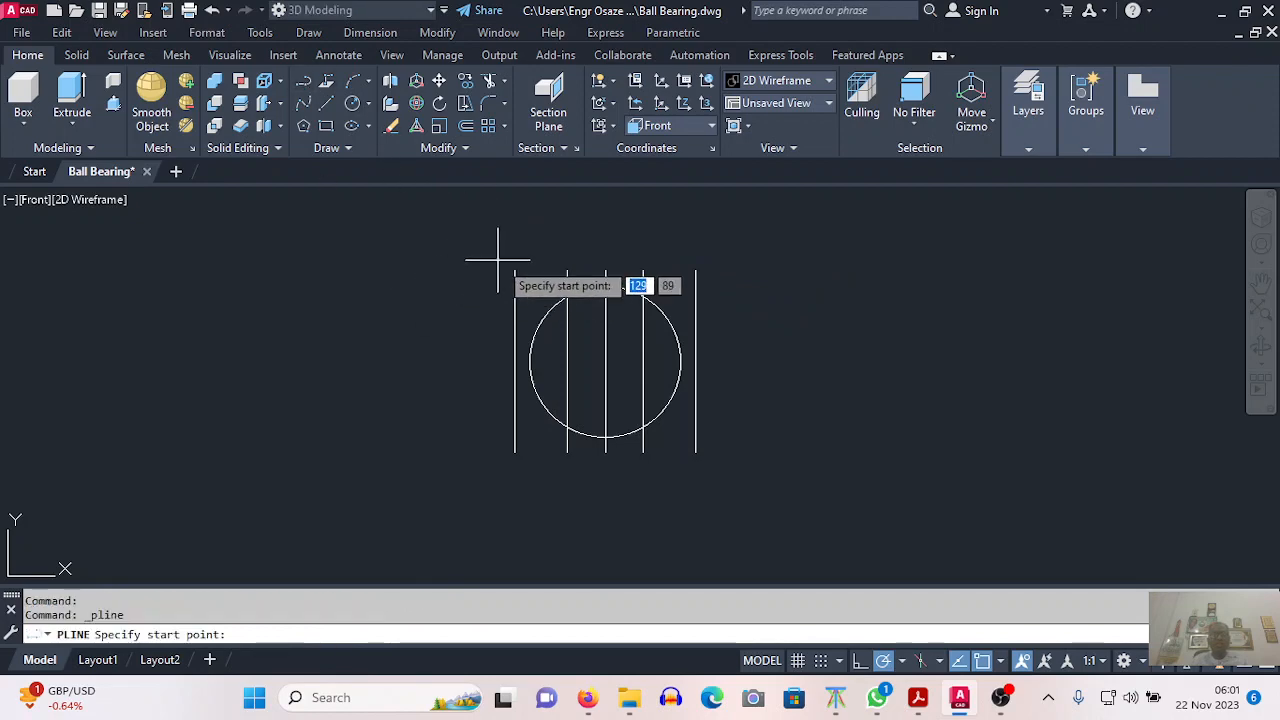
pyautogui.click(515, 271)
pyautogui.click(567, 271)
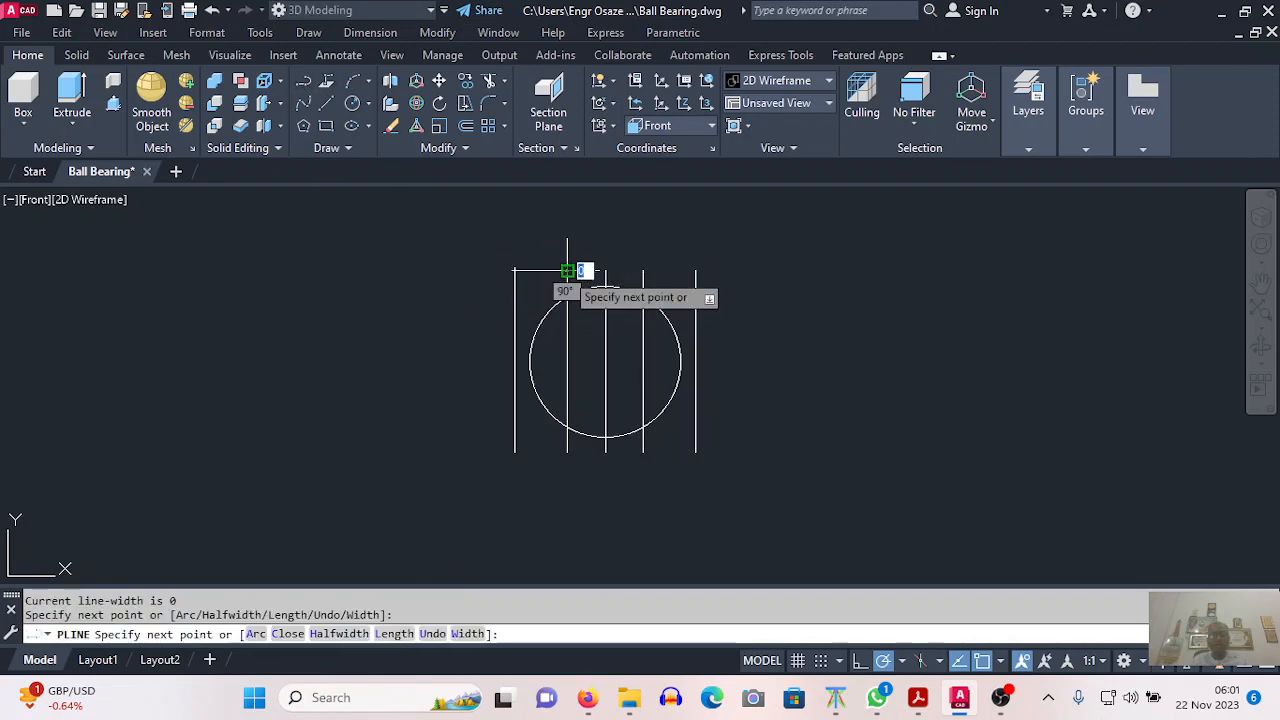
pyautogui.rightClick(571, 272)
pyautogui.click(586, 283)
pyautogui.rightClick(393, 270)
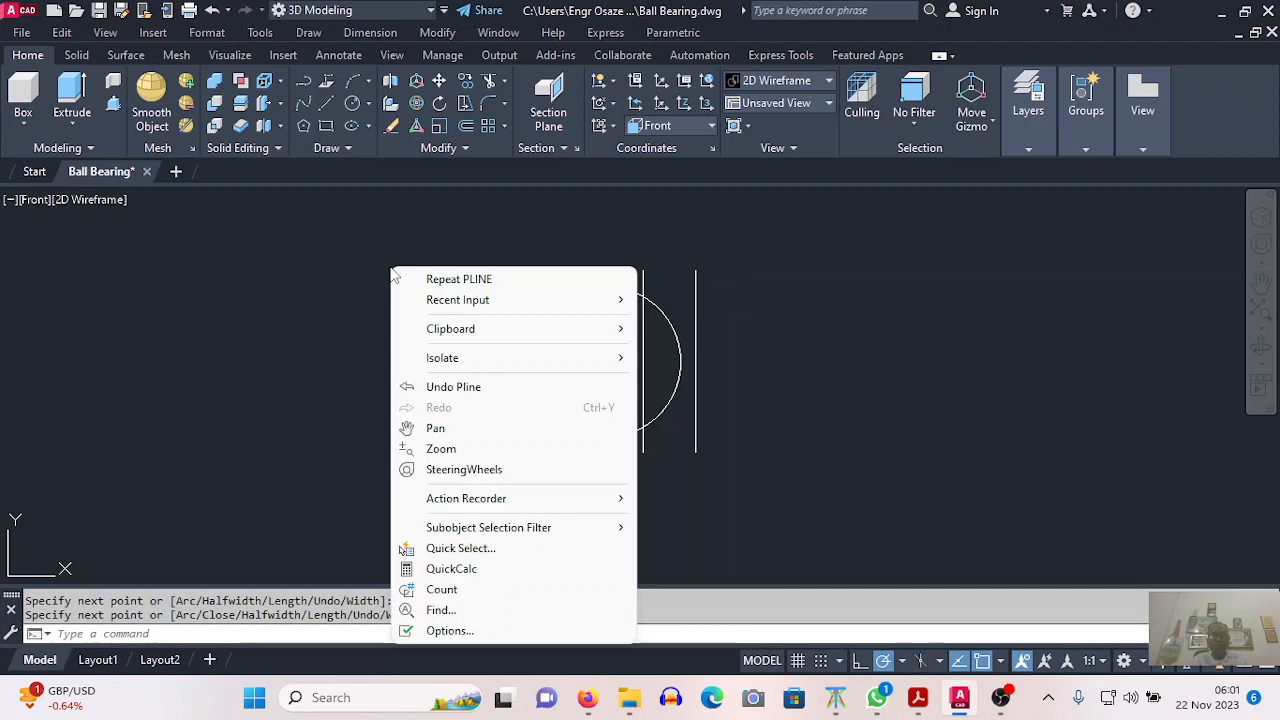
pyautogui.click(448, 279)
pyautogui.click(515, 452)
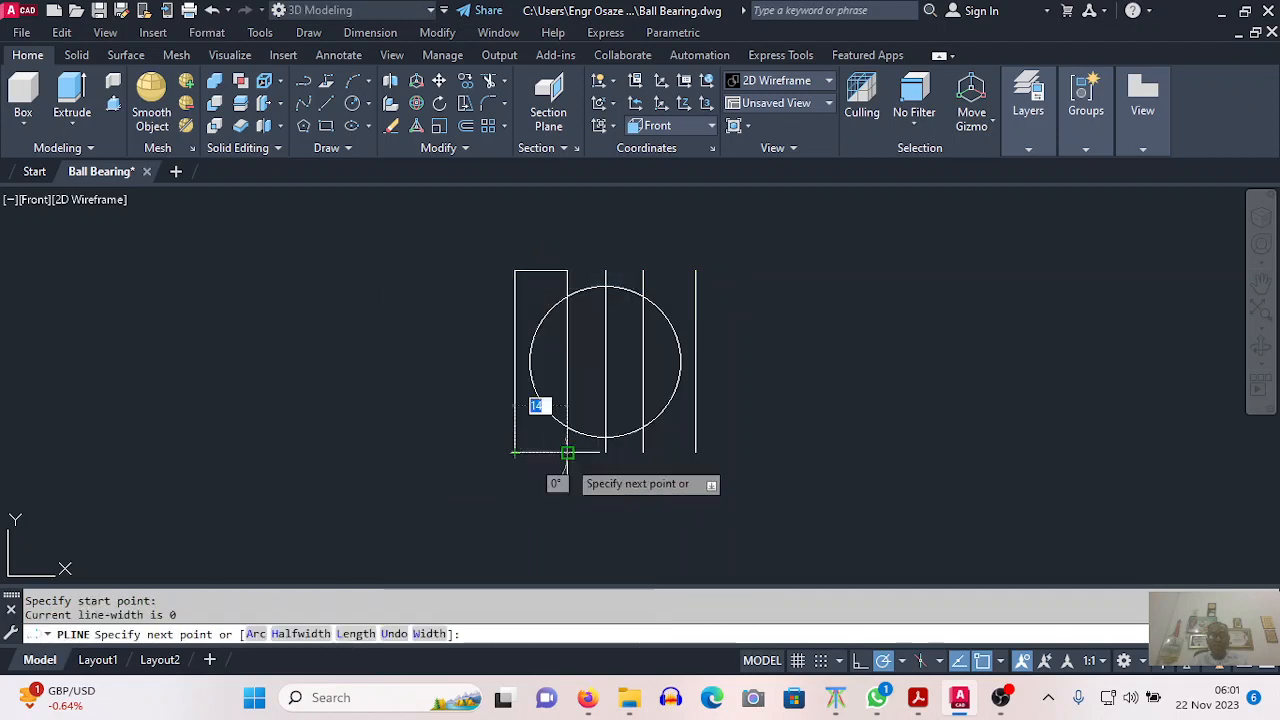
pyautogui.rightClick(570, 452)
pyautogui.click(612, 141)
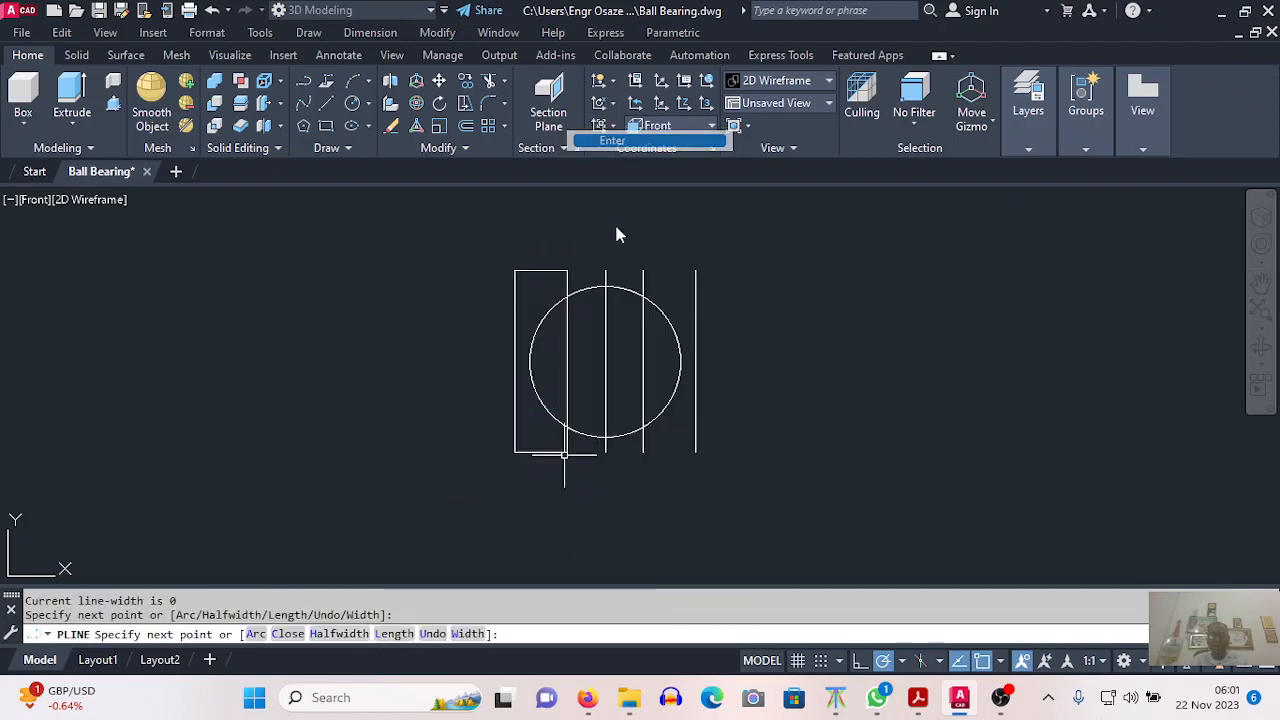
# Step: Connect the top ends and the bottom ends of the two rightmost vertical lines with horizontal polylines to close the right rectangle
pyautogui.rightClick(622, 252)
pyautogui.click(650, 262)
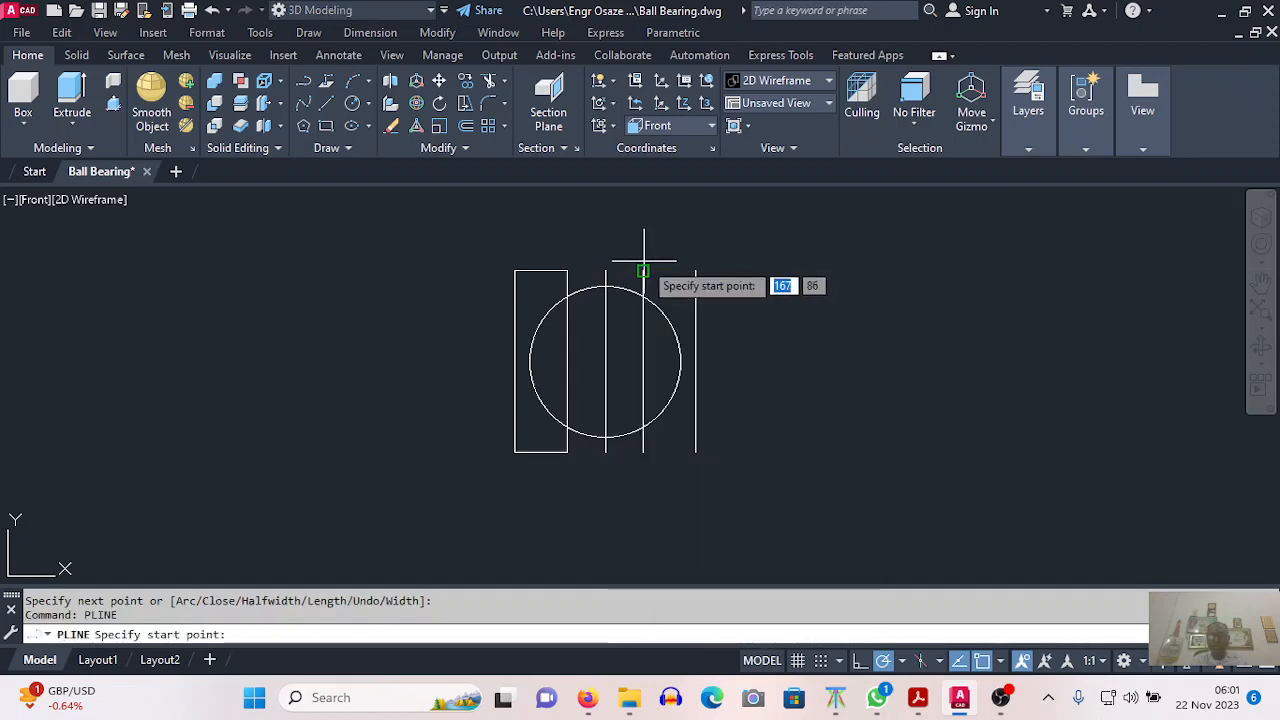
pyautogui.click(642, 270)
pyautogui.rightClick(690, 272)
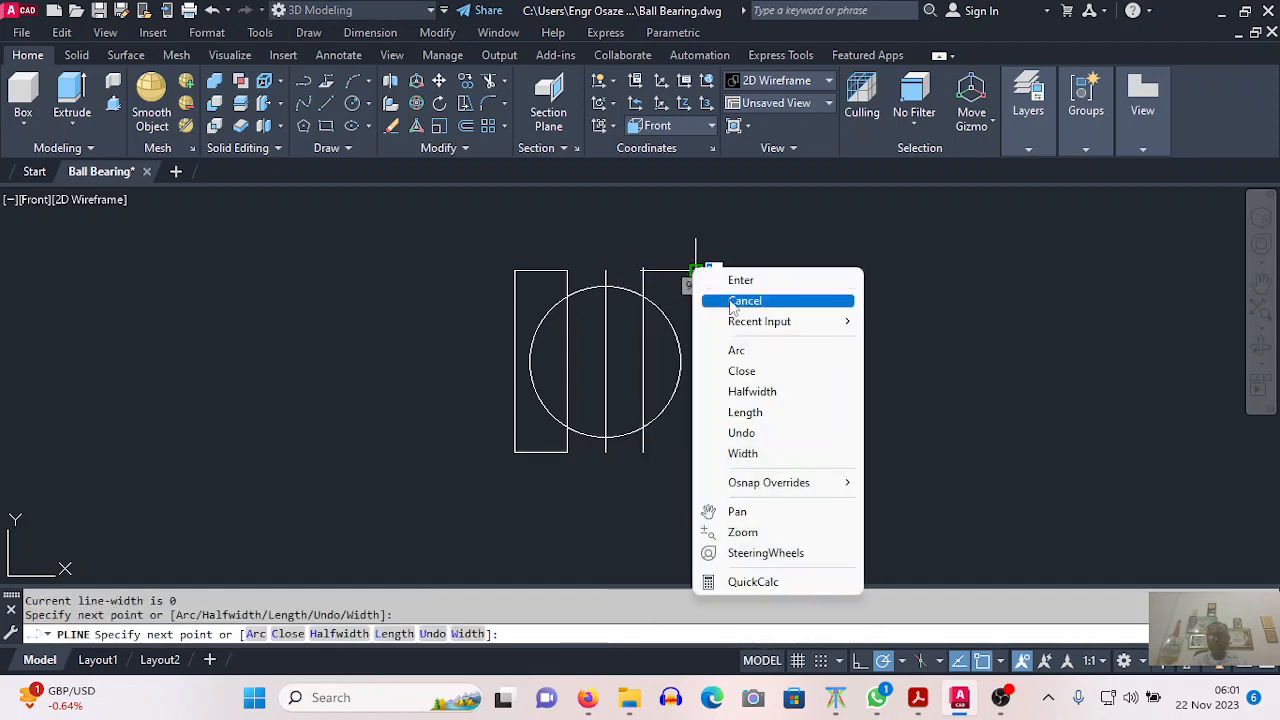
pyautogui.click(744, 300)
pyautogui.rightClick(680, 232)
pyautogui.click(716, 242)
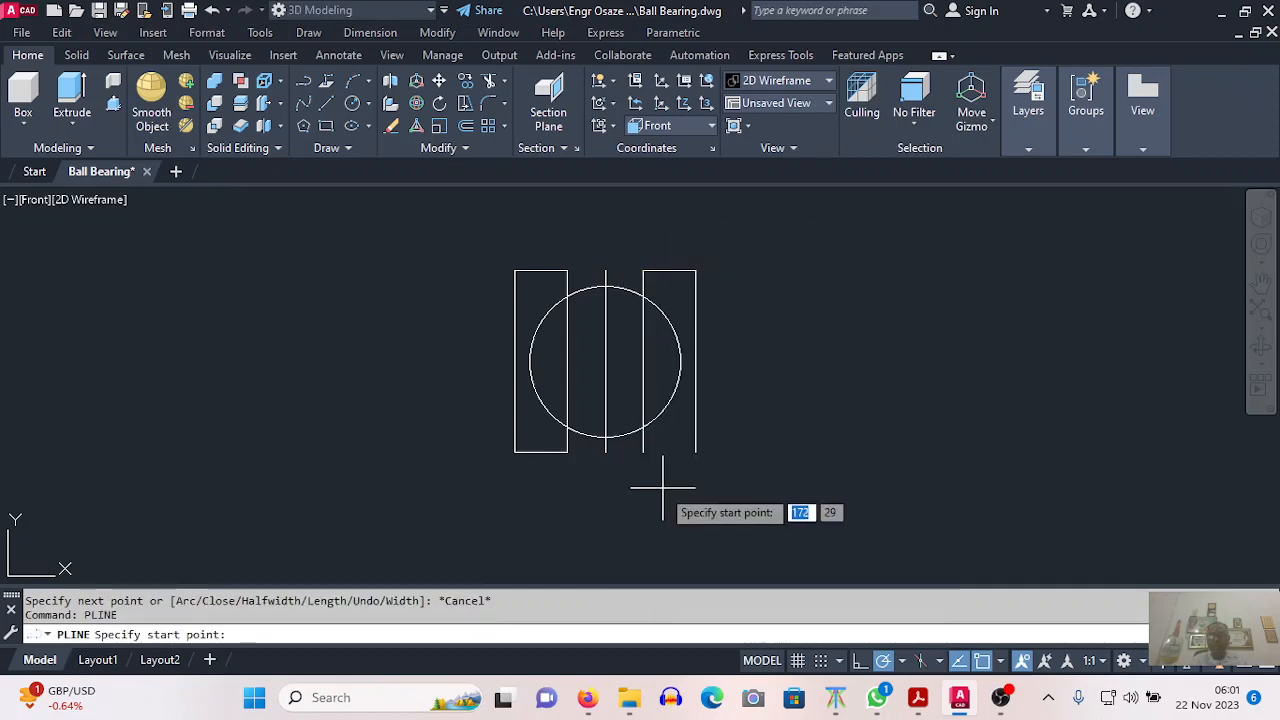
pyautogui.click(648, 452)
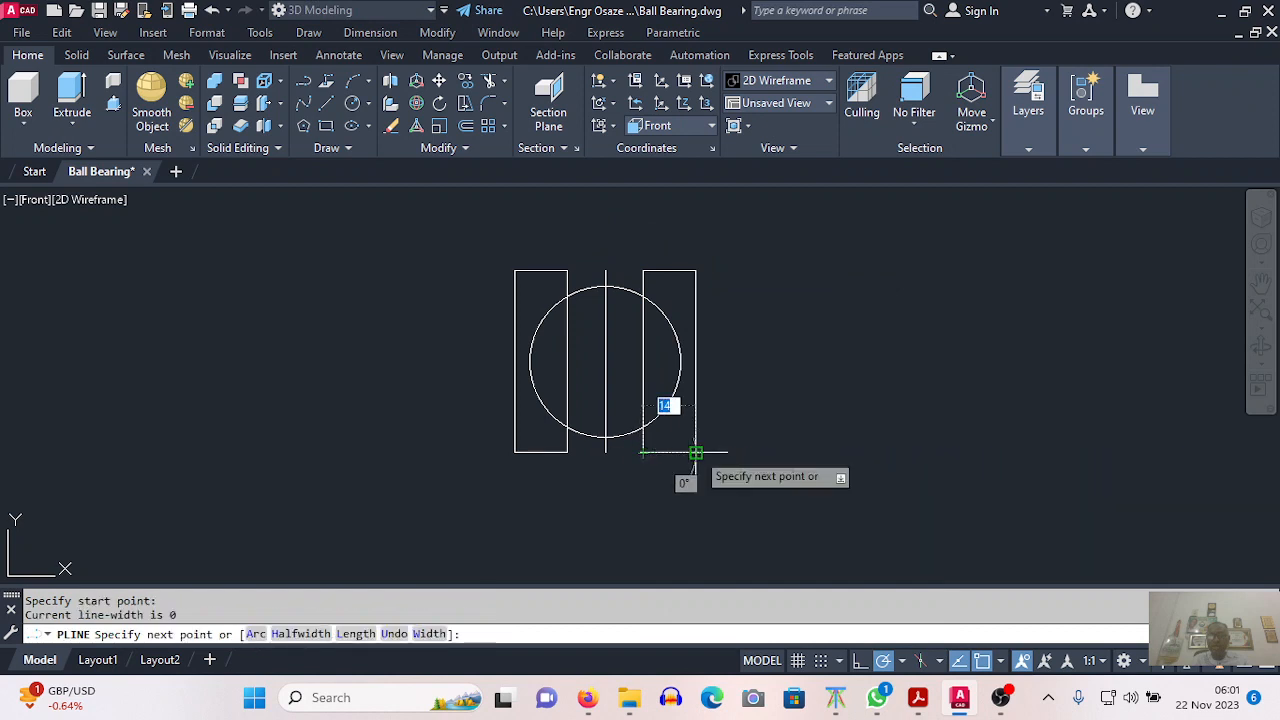
pyautogui.click(696, 452)
pyautogui.rightClick(753, 356)
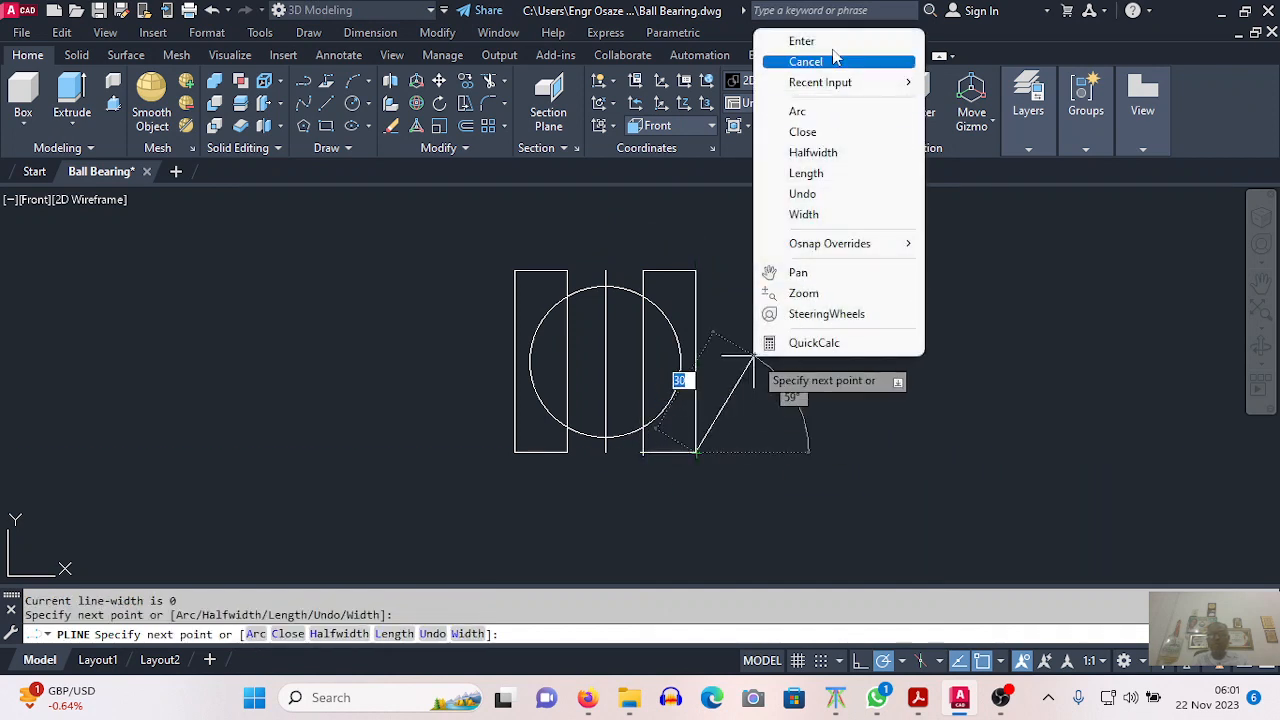
pyautogui.click(801, 41)
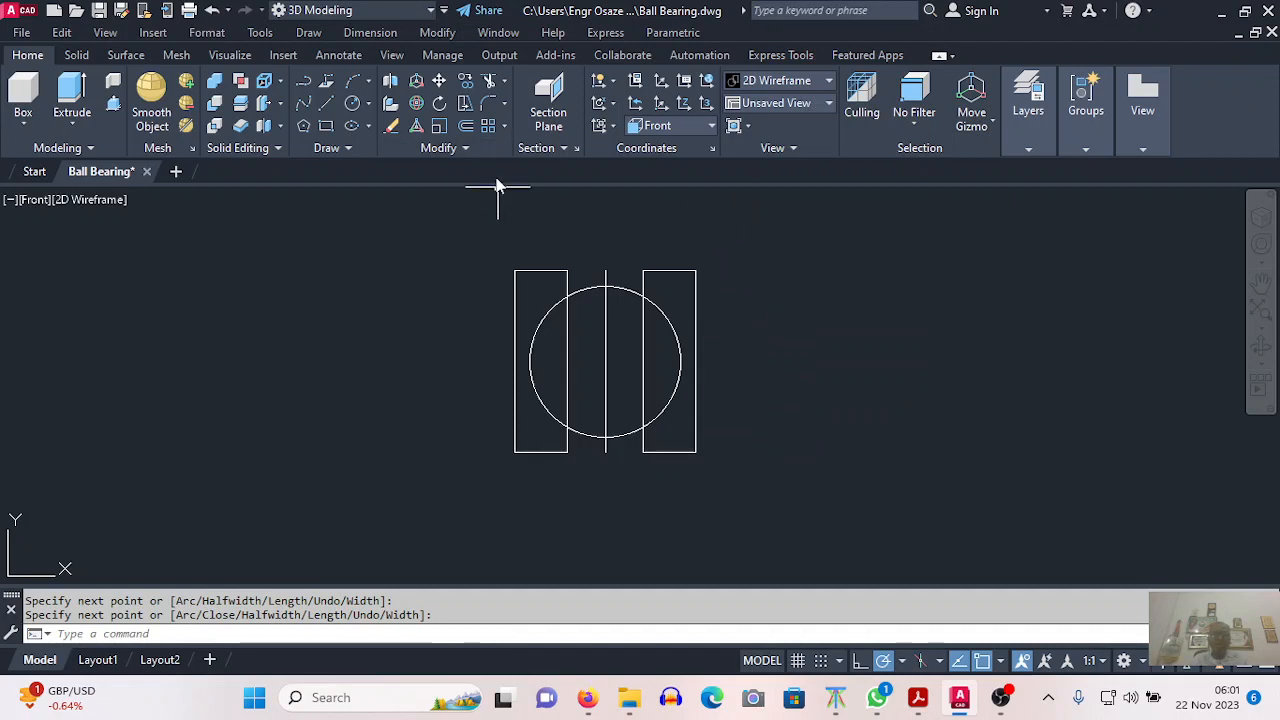
# Step: Trim away the left half of the circle's arcs between the rectangles and the left rectangle's inner edge inside the circle
pyautogui.click(491, 80)
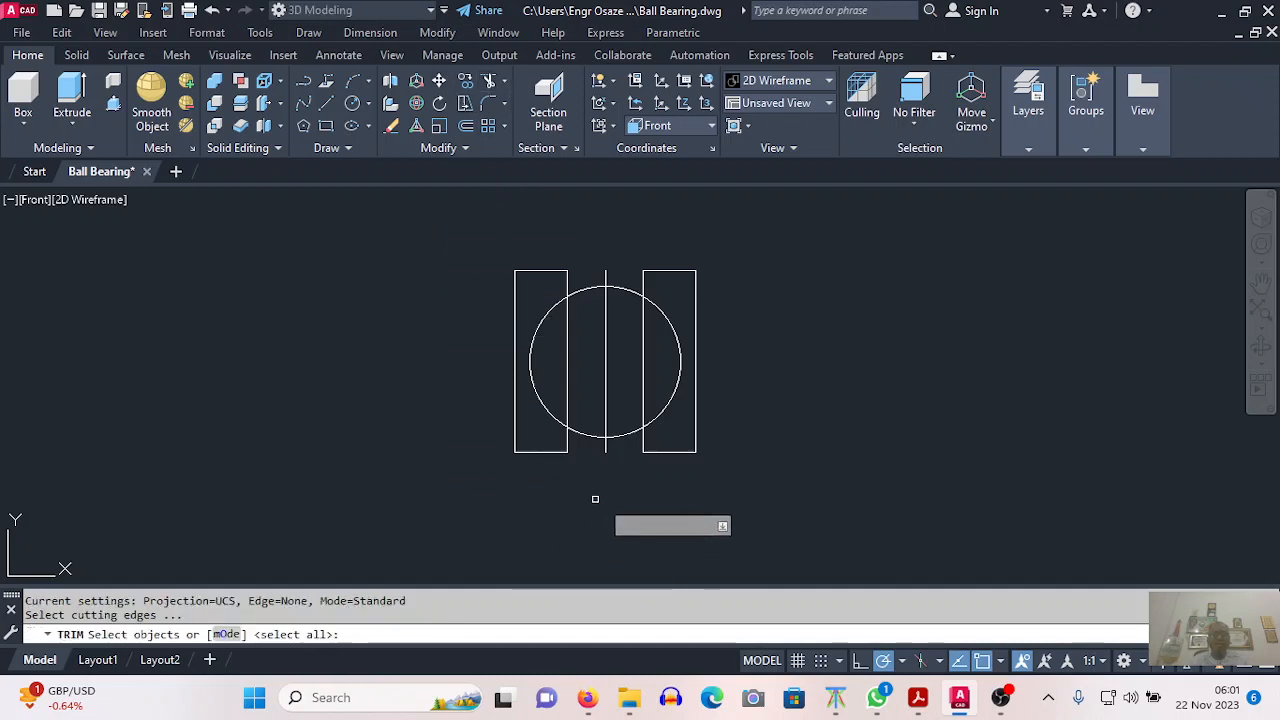
pyautogui.click(771, 434)
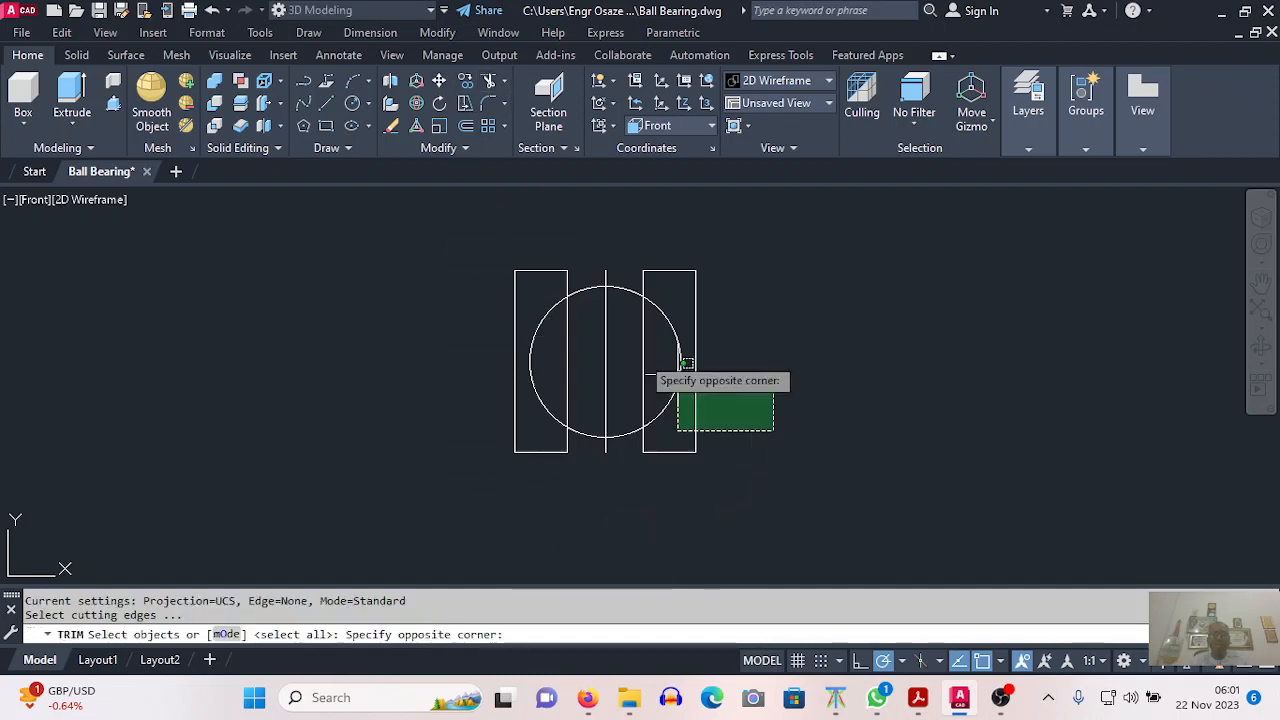
pyautogui.click(472, 250)
pyautogui.press('Return')
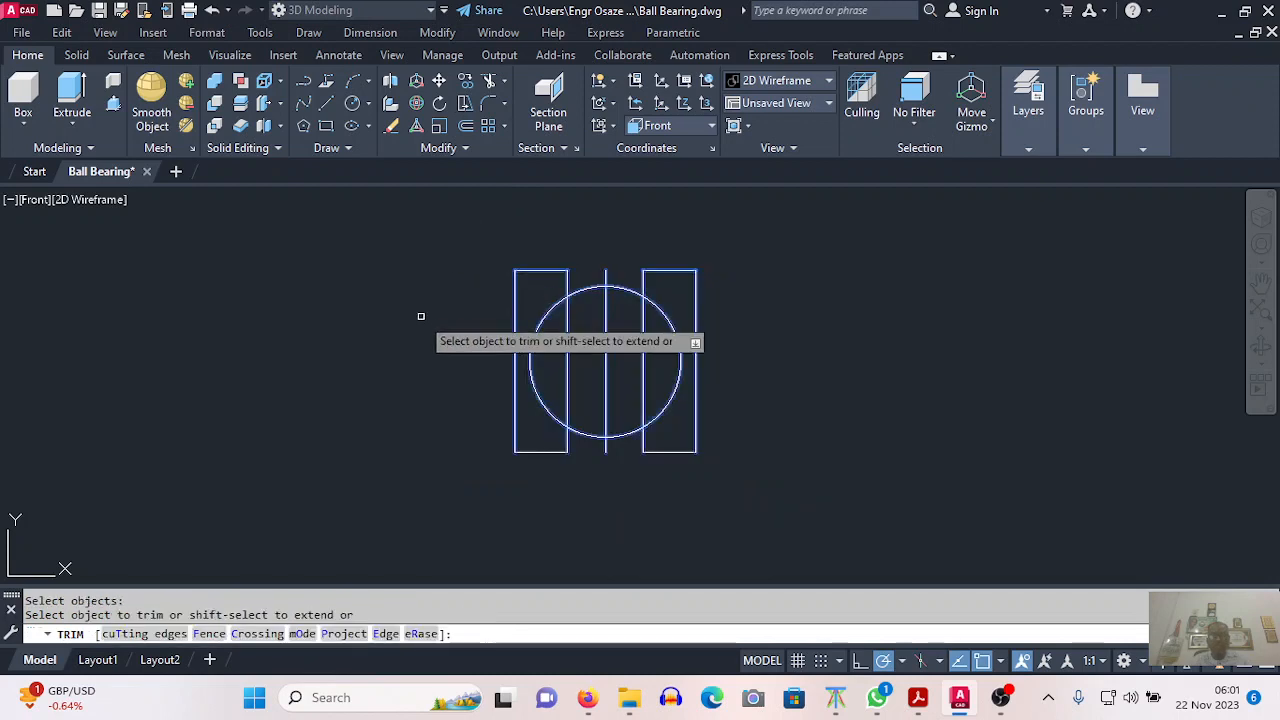
pyautogui.click(585, 435)
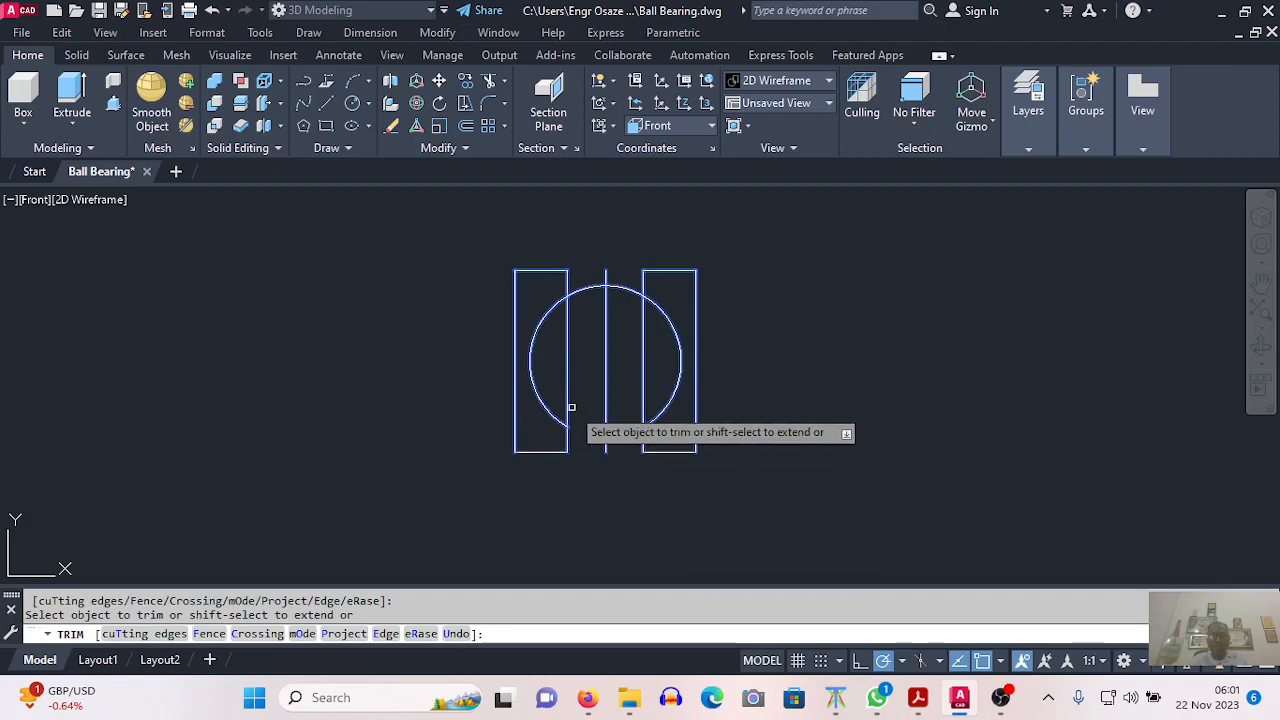
pyautogui.click(571, 407)
pyautogui.click(588, 287)
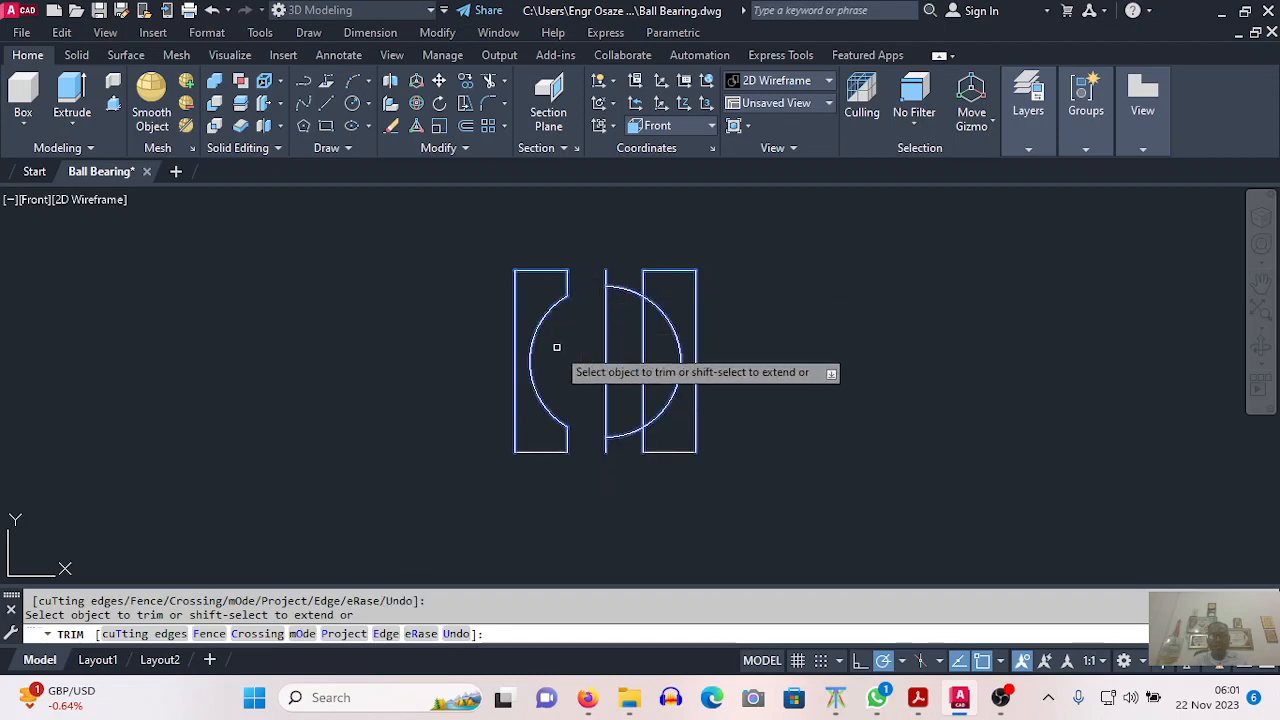
# Step: Trim the remaining arcs between the center line and the right rectangle, and that rectangle's inner edge inside the circle
pyautogui.click(628, 288)
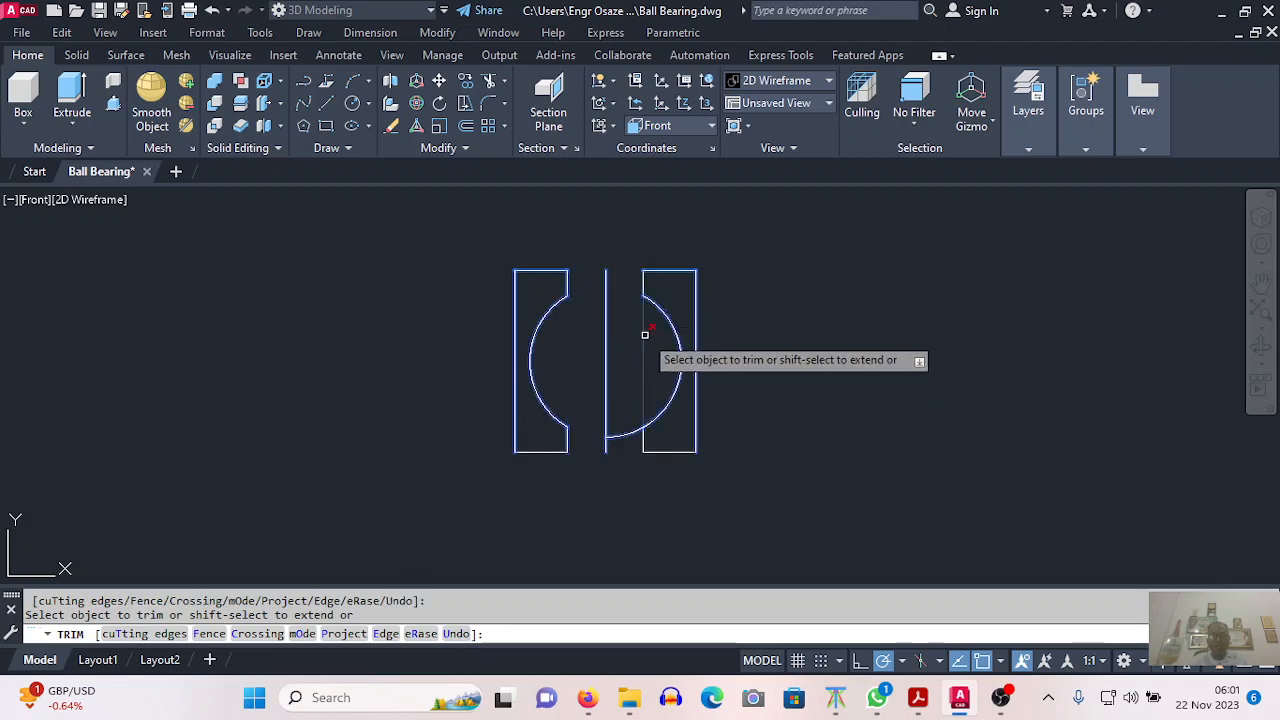
pyautogui.click(645, 335)
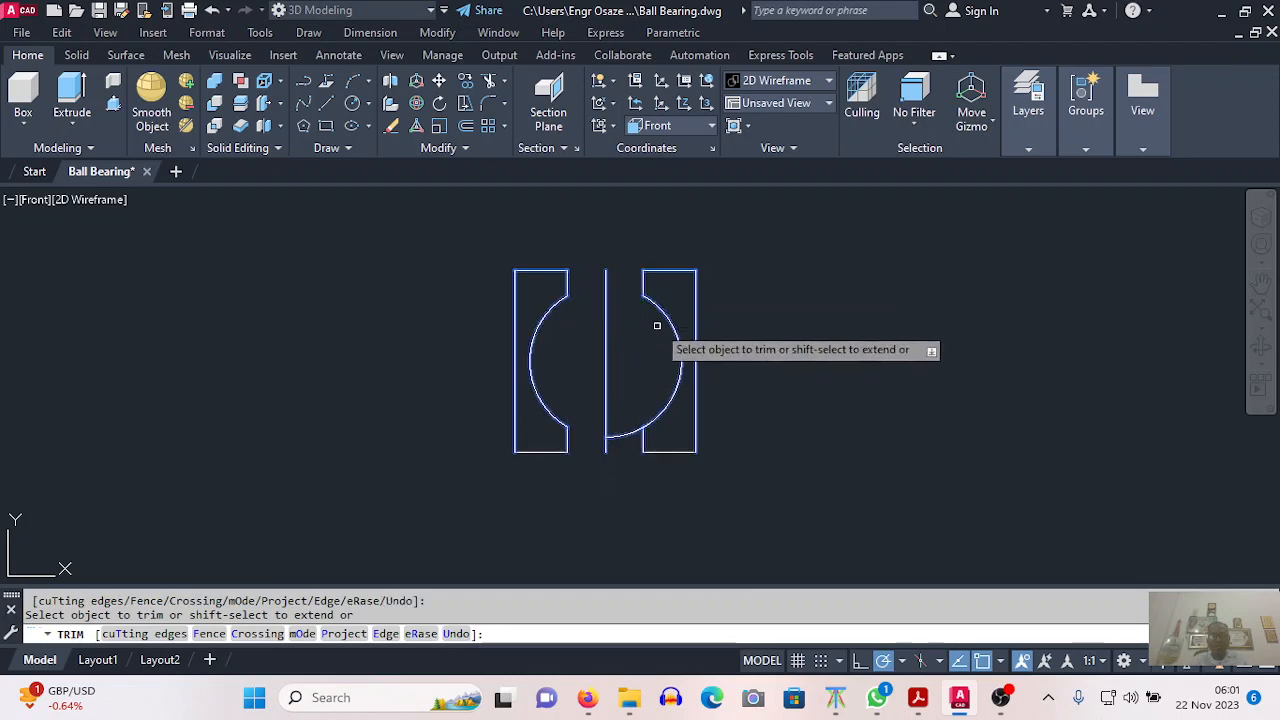
pyautogui.click(622, 435)
pyautogui.rightClick(616, 220)
pyautogui.click(665, 234)
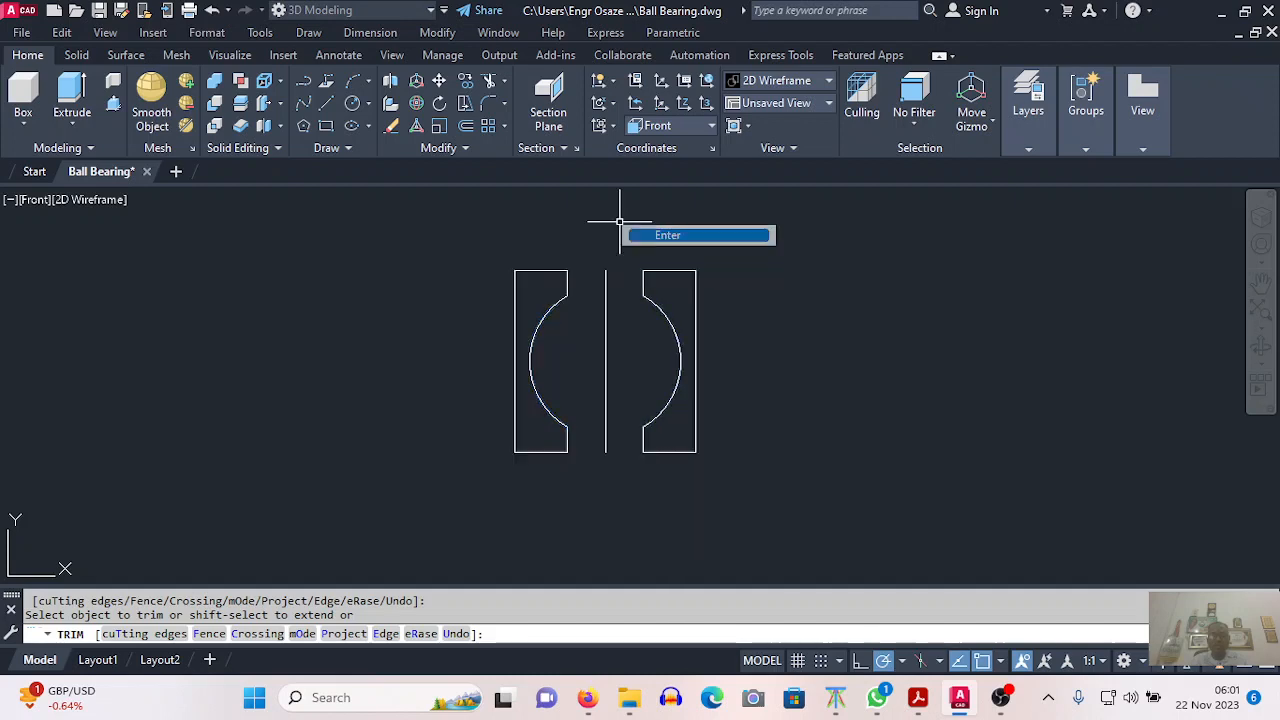
pyautogui.click(629, 231)
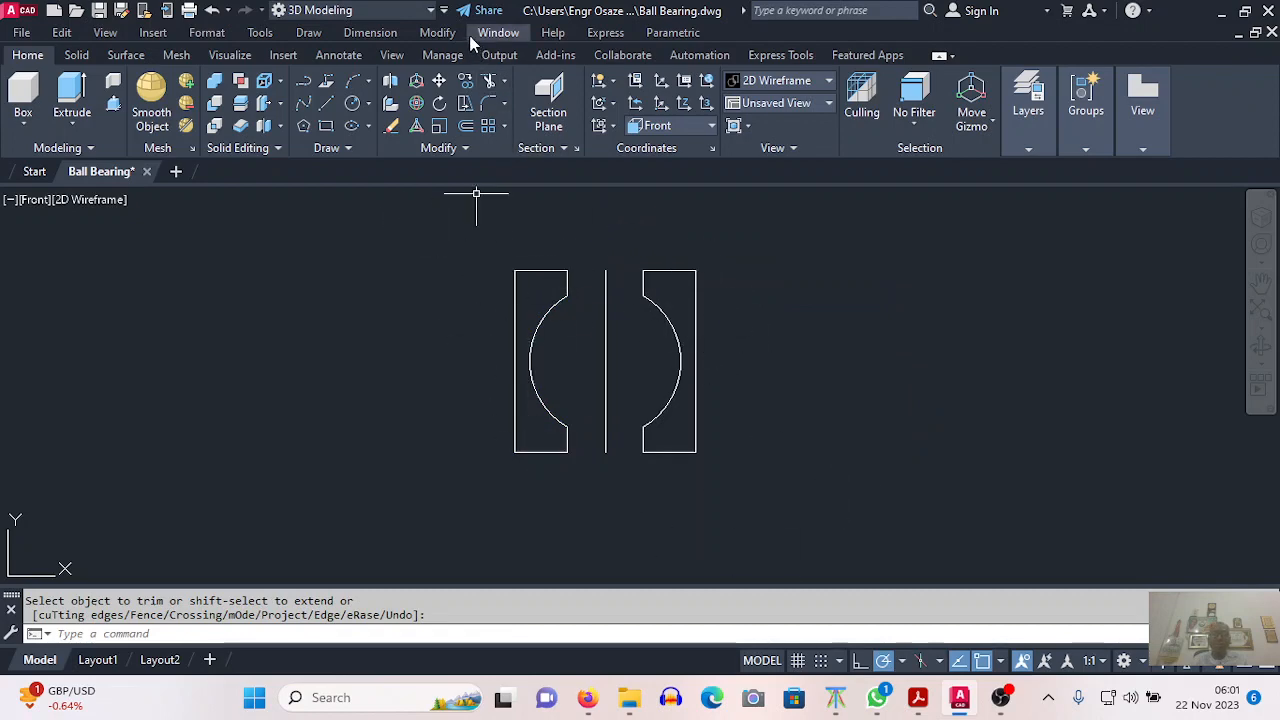
# Step: Join all segments of the left ring section, including its arc, into a single polyline
pyautogui.click(437, 33)
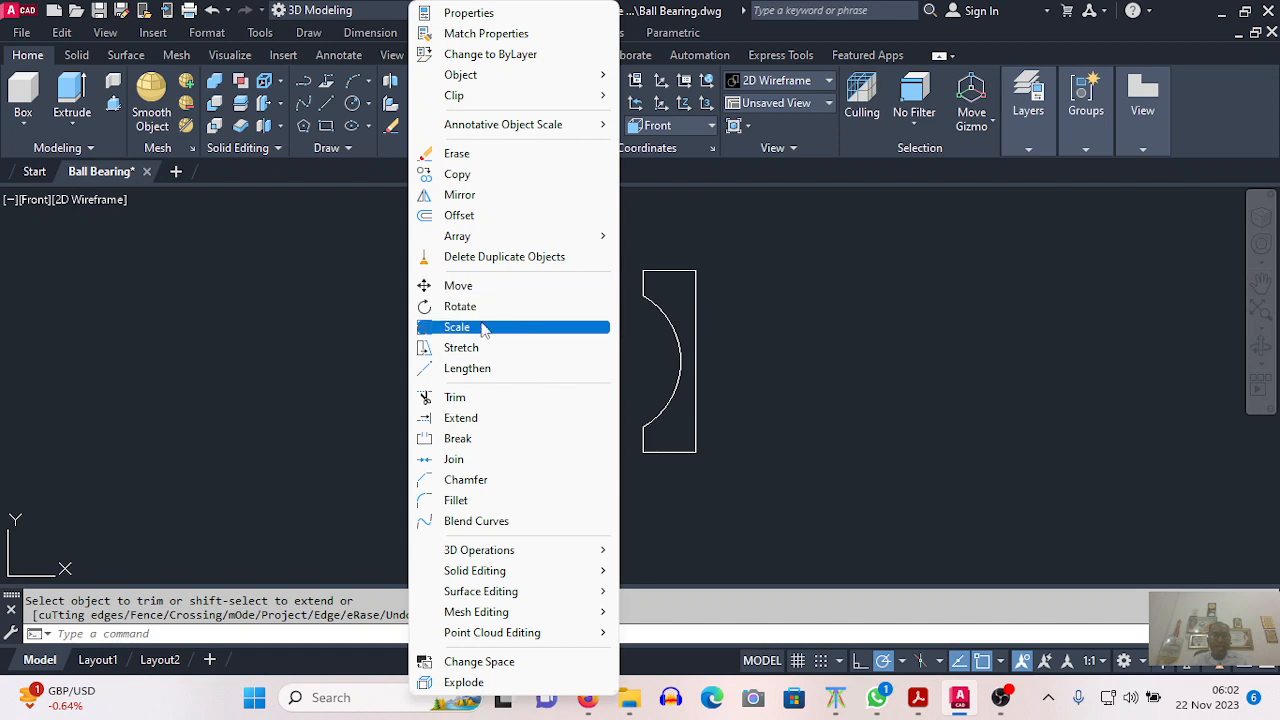
pyautogui.click(488, 460)
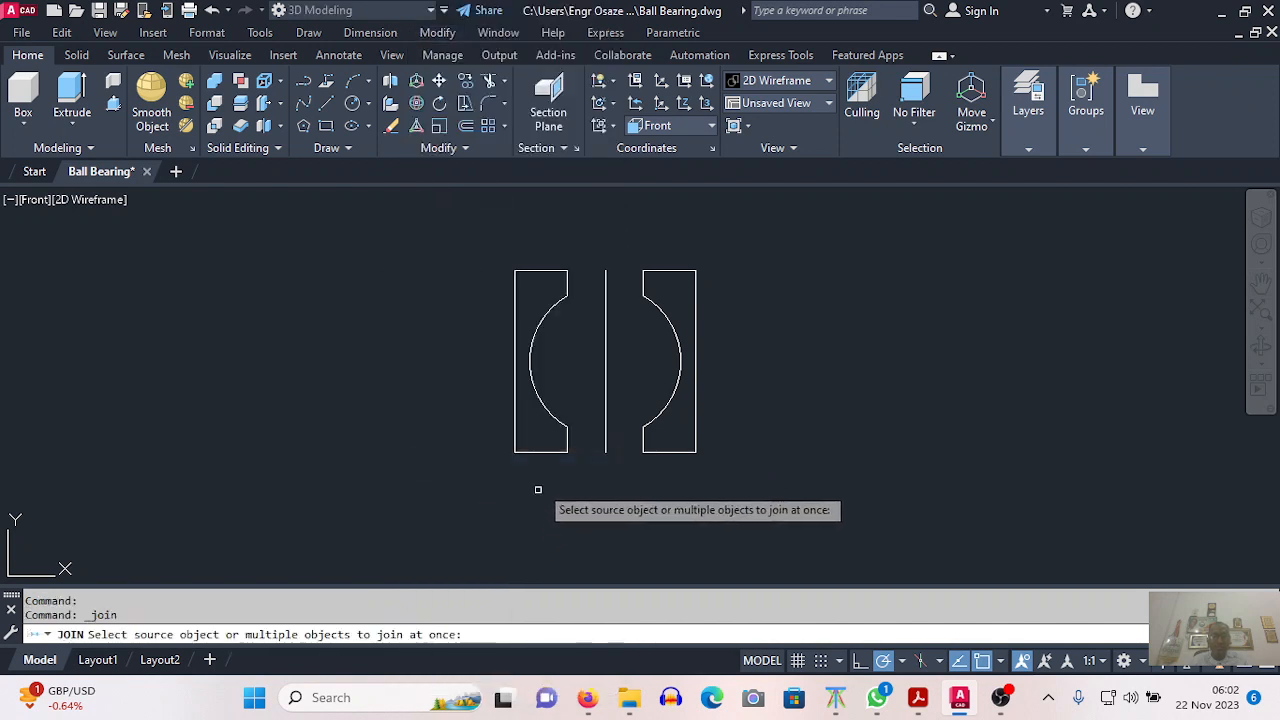
pyautogui.click(556, 449)
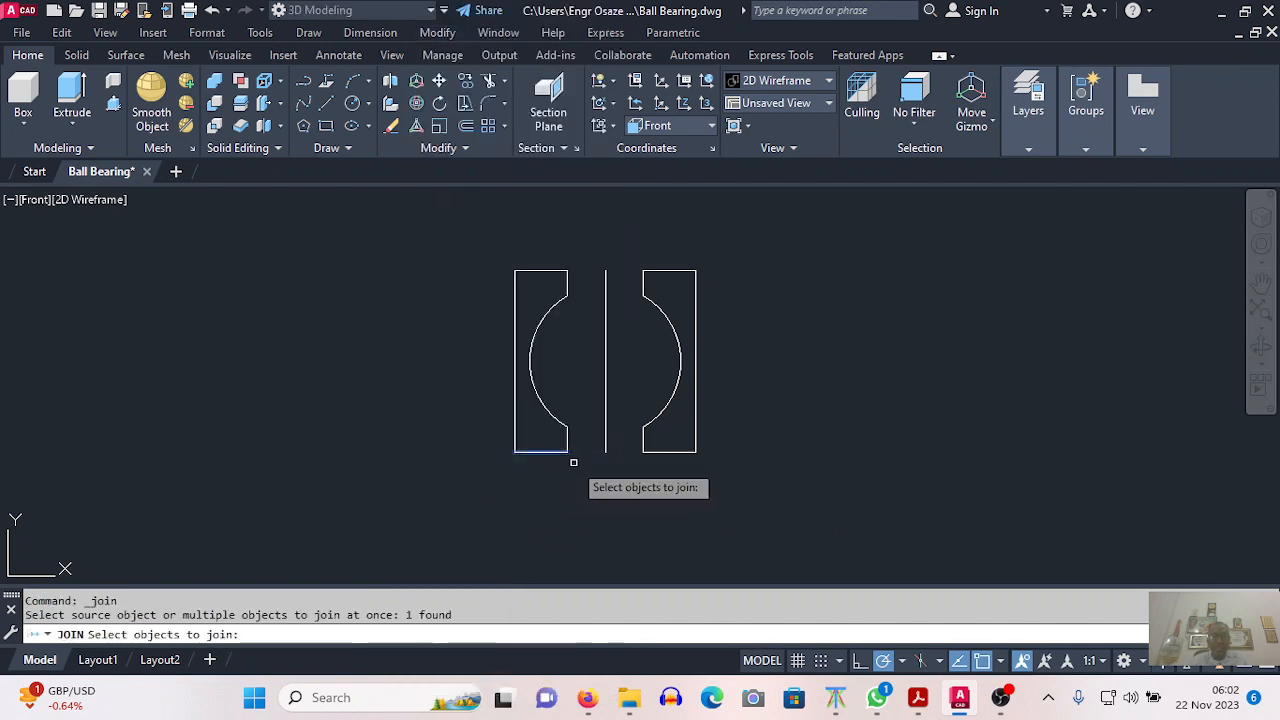
pyautogui.click(574, 462)
pyautogui.click(452, 255)
pyautogui.press('Return')
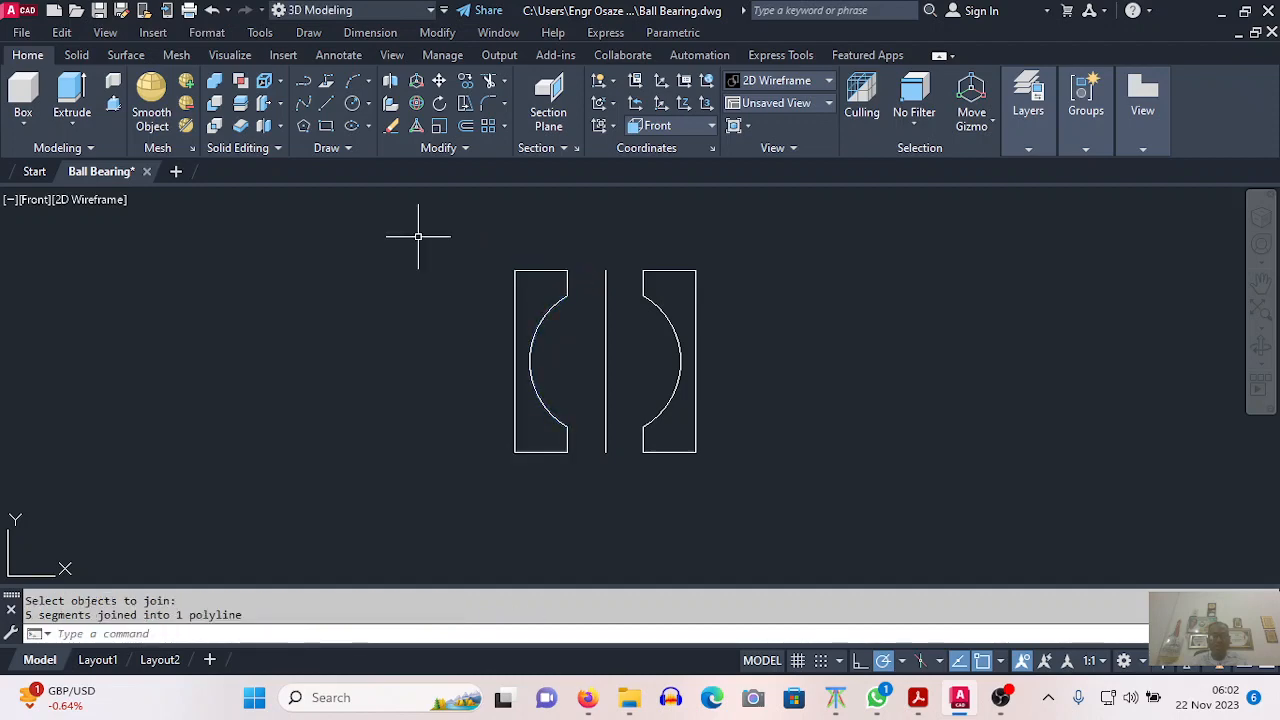
pyautogui.click(513, 302)
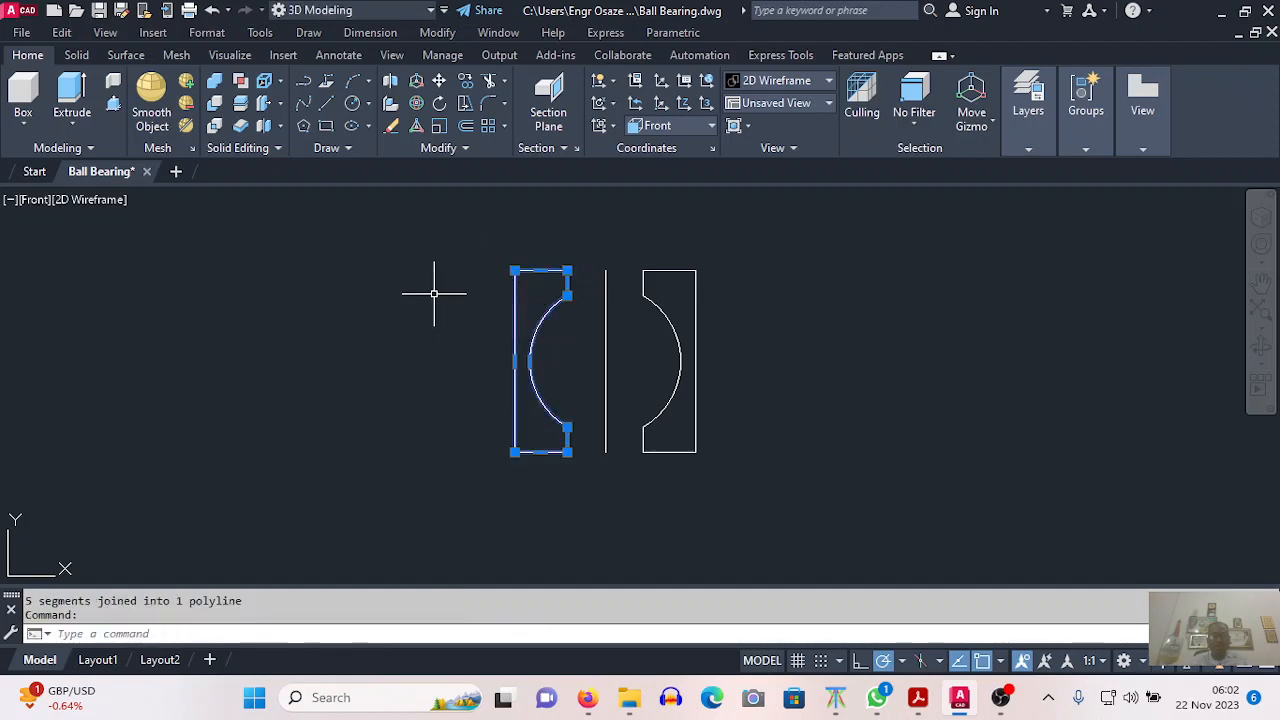
pyautogui.press('Escape')
# Step: Join all segments of the right ring section, including its arc, into a single polyline
pyautogui.rightClick(422, 250)
pyautogui.click(457, 260)
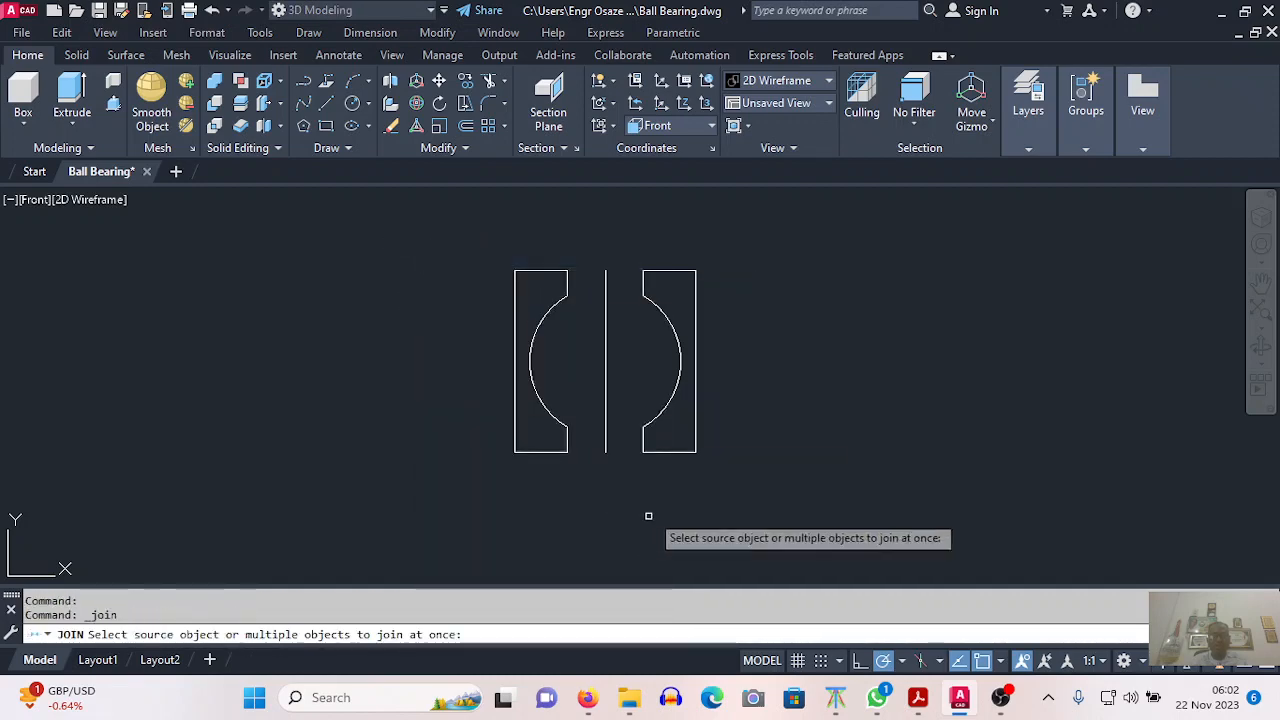
pyautogui.click(730, 470)
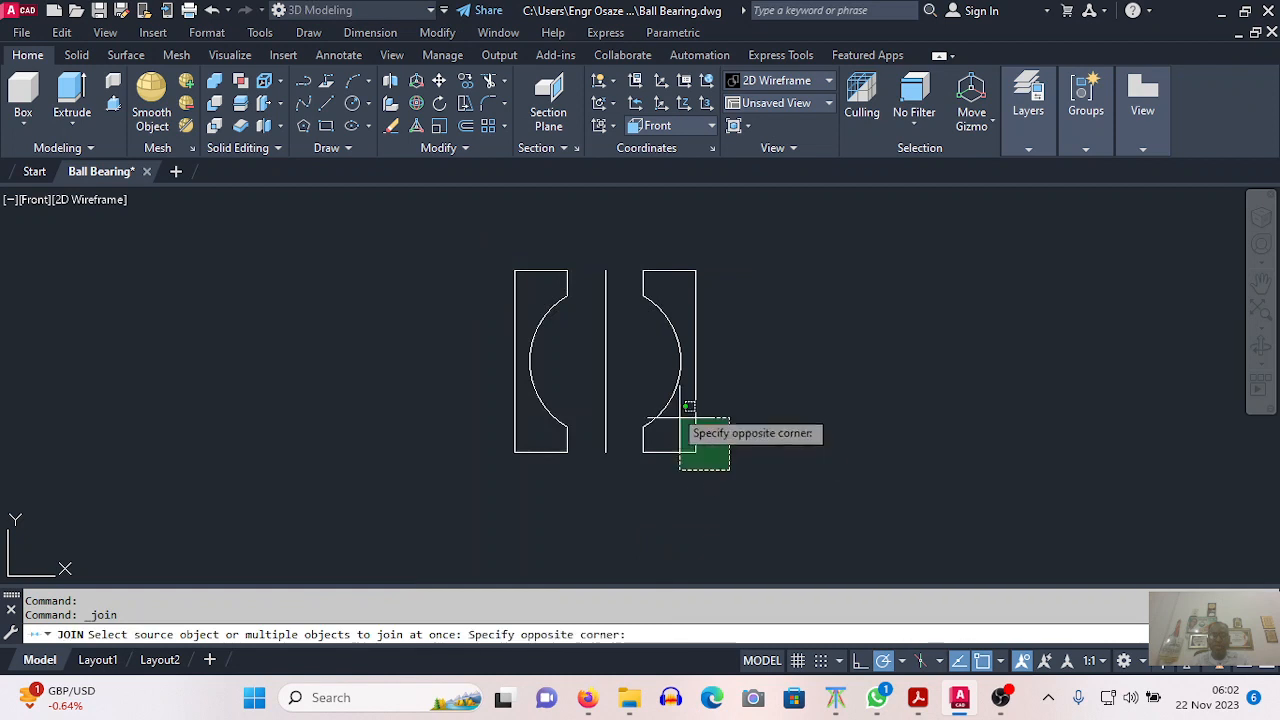
pyautogui.click(632, 242)
pyautogui.press('Return')
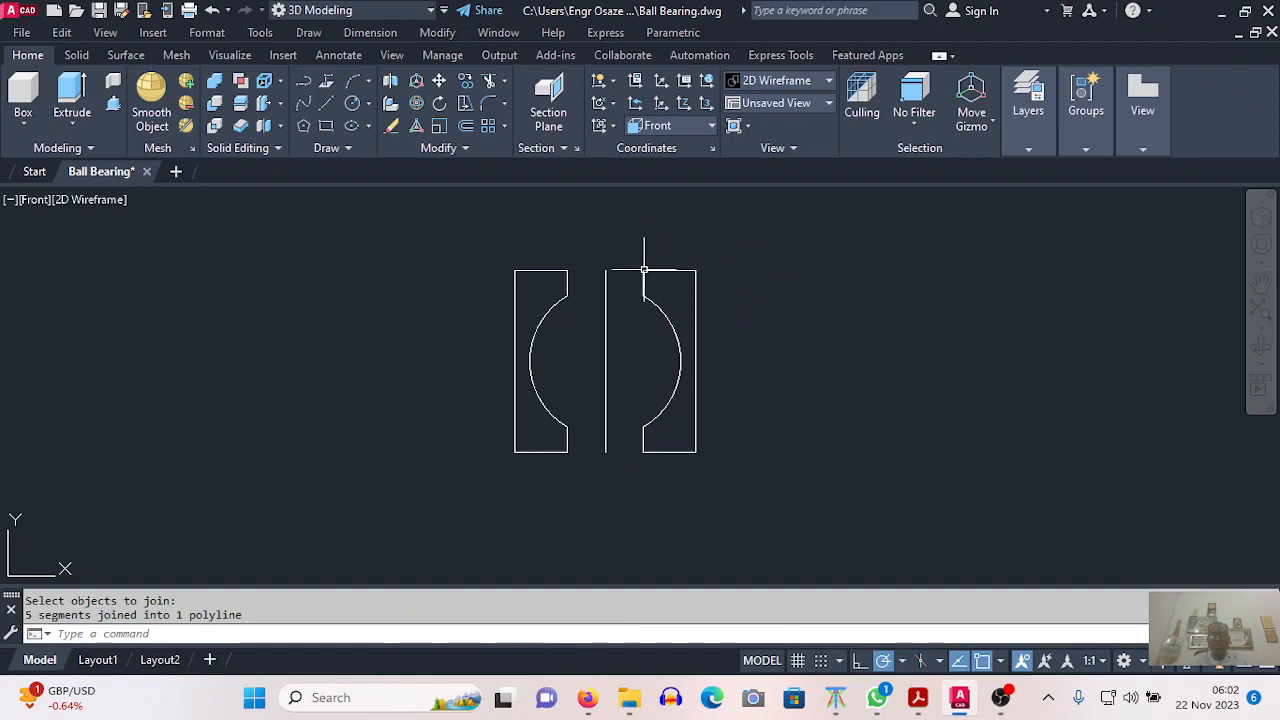
pyautogui.click(643, 270)
pyautogui.press('Escape')
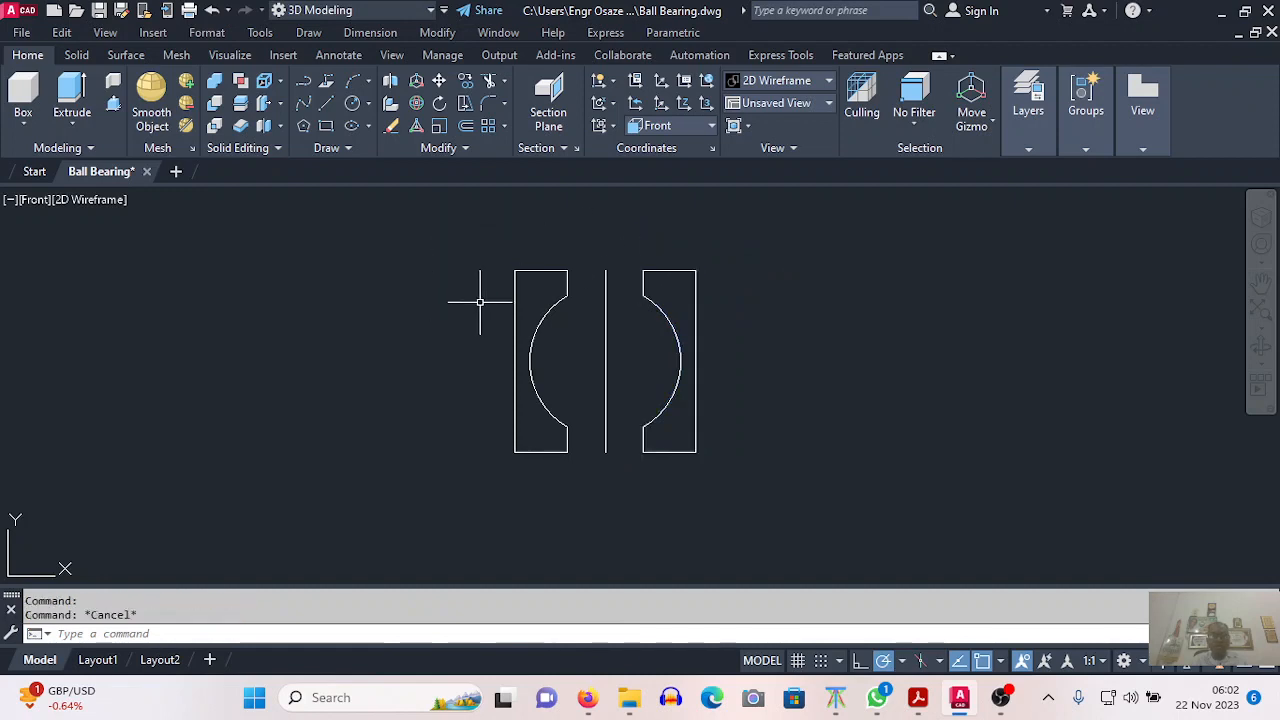
# Step: Draw a horizontal polyline 100 long to the right from the midpoint of the vertical center line
pyautogui.click(303, 84)
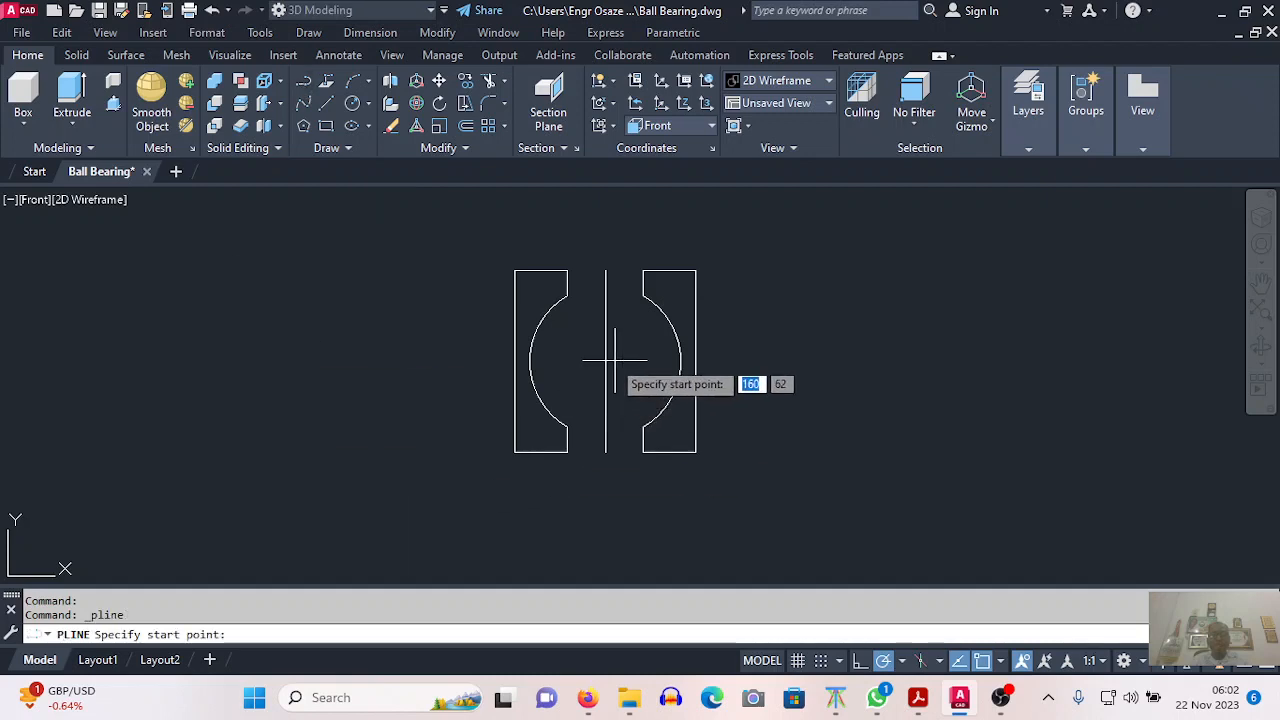
pyautogui.click(605, 360)
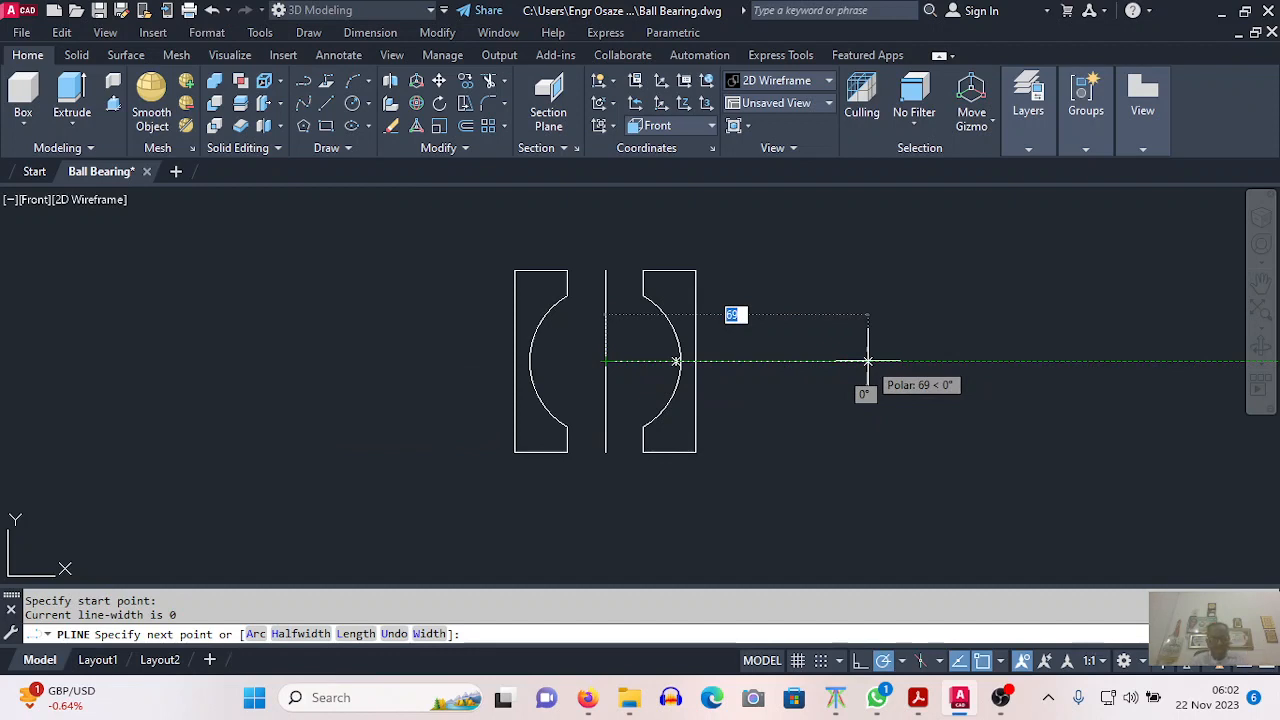
pyautogui.write('1')
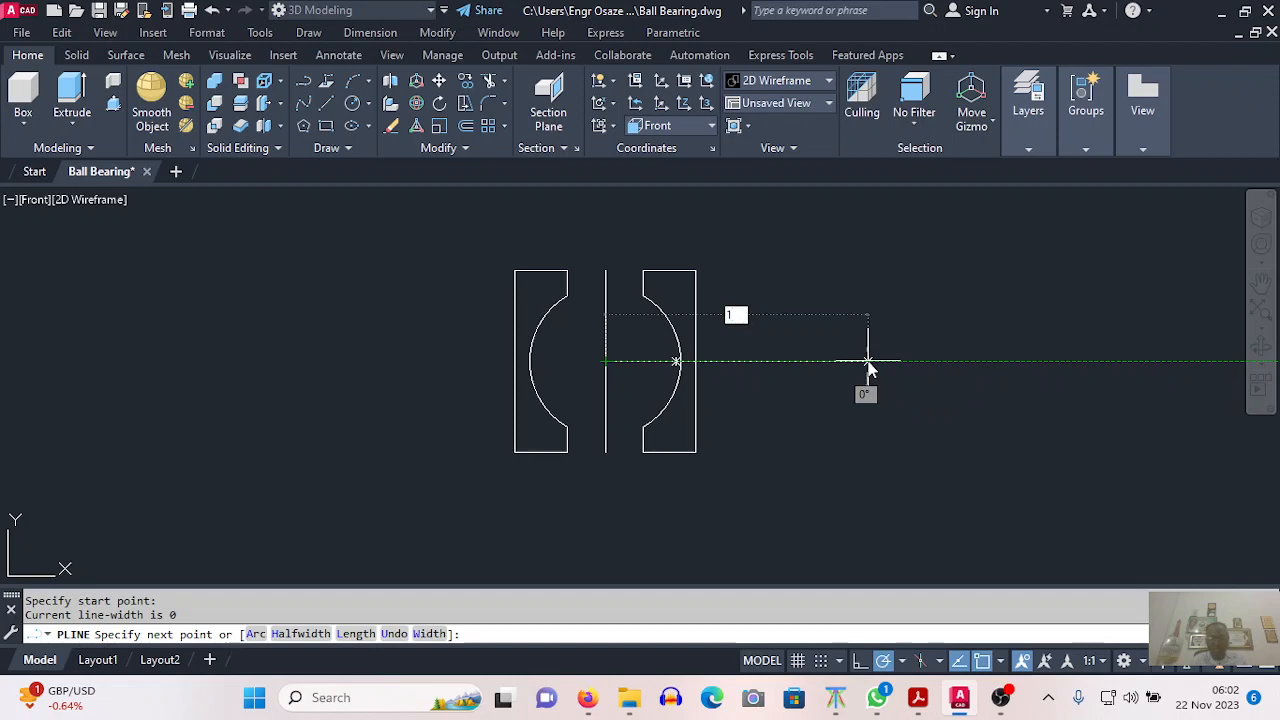
pyautogui.write('0')
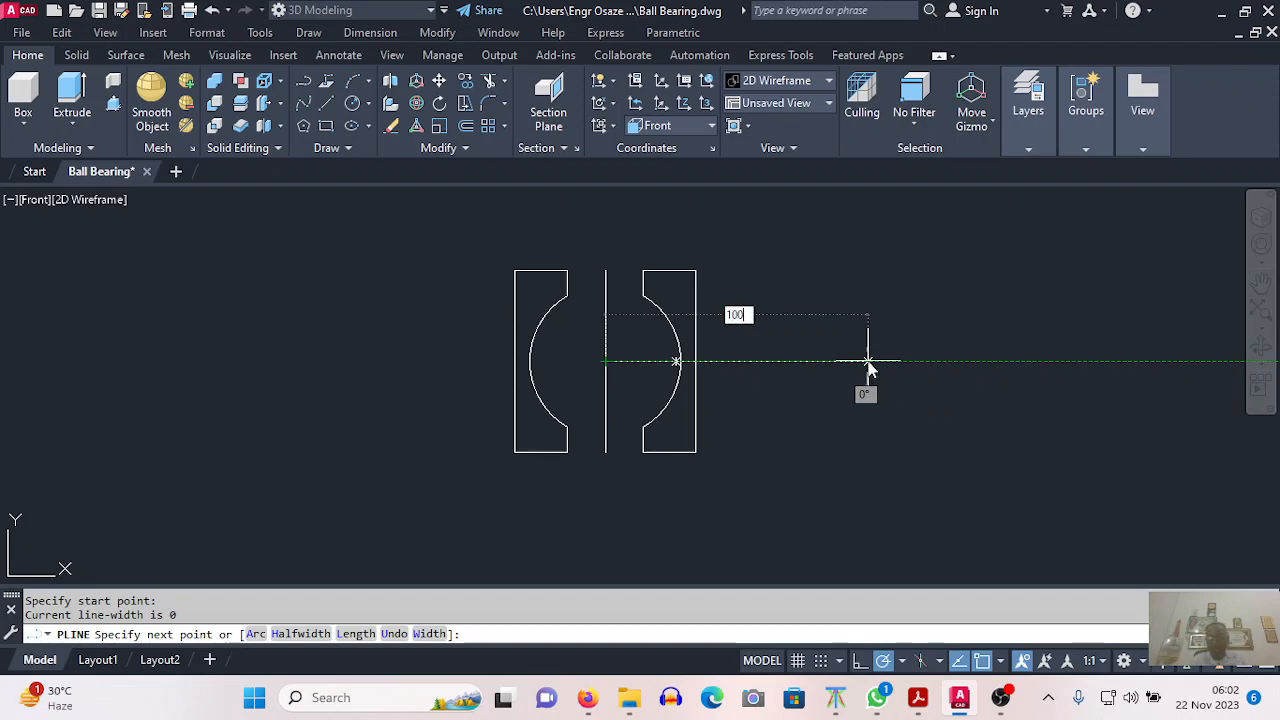
pyautogui.write('0')
pyautogui.press('Return')
pyautogui.press('Return')
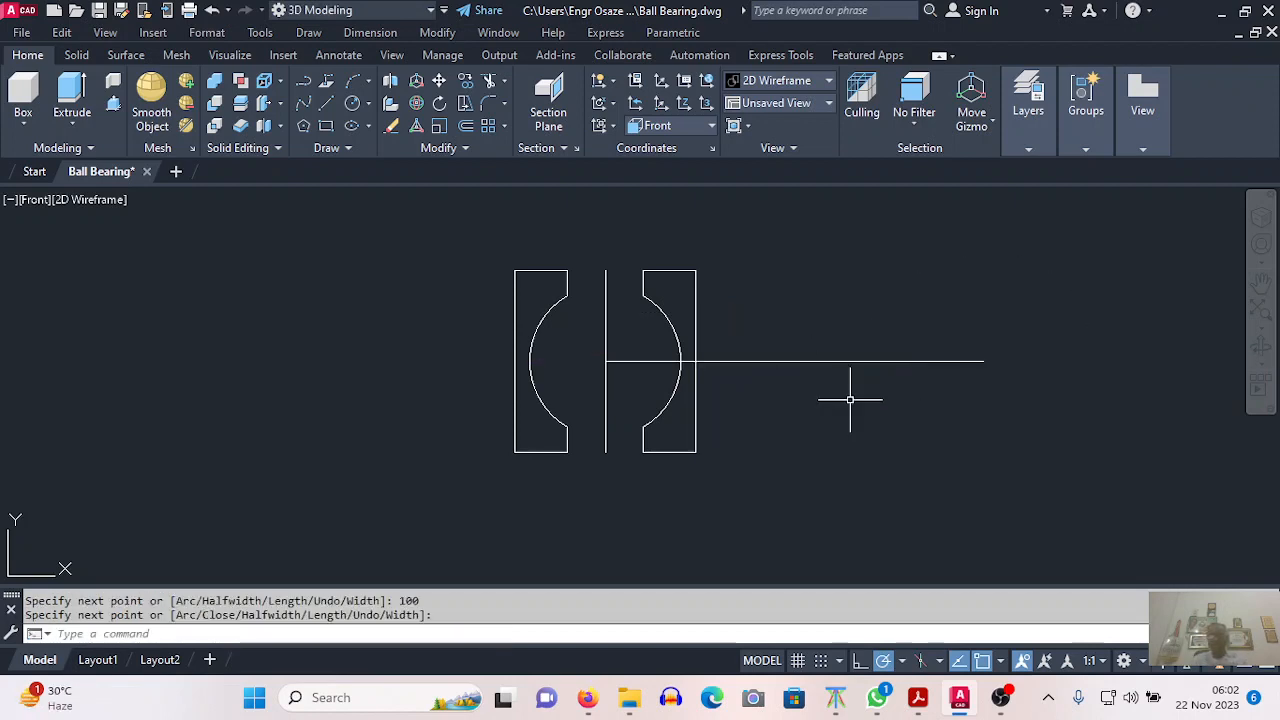
# Step: Create a sphere of radius 19.5 centered on the midpoint of the vertical center line
pyautogui.scroll(-2, 573, 414)
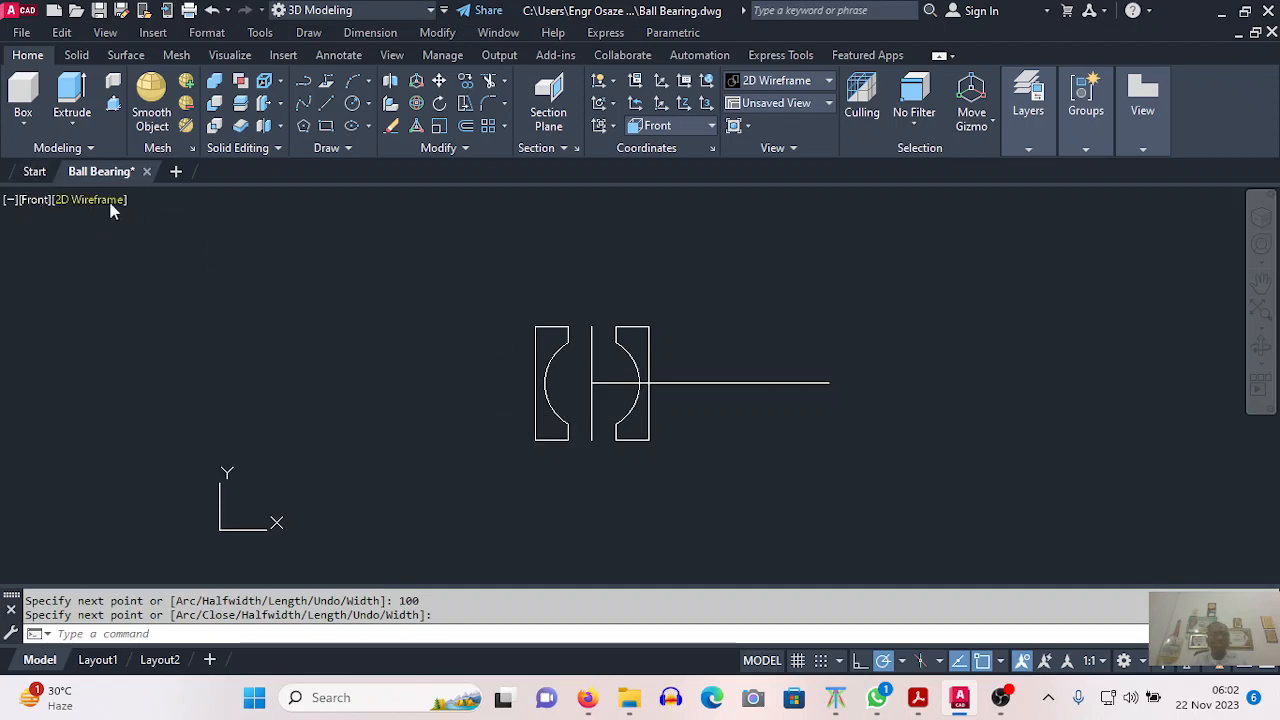
pyautogui.click(26, 123)
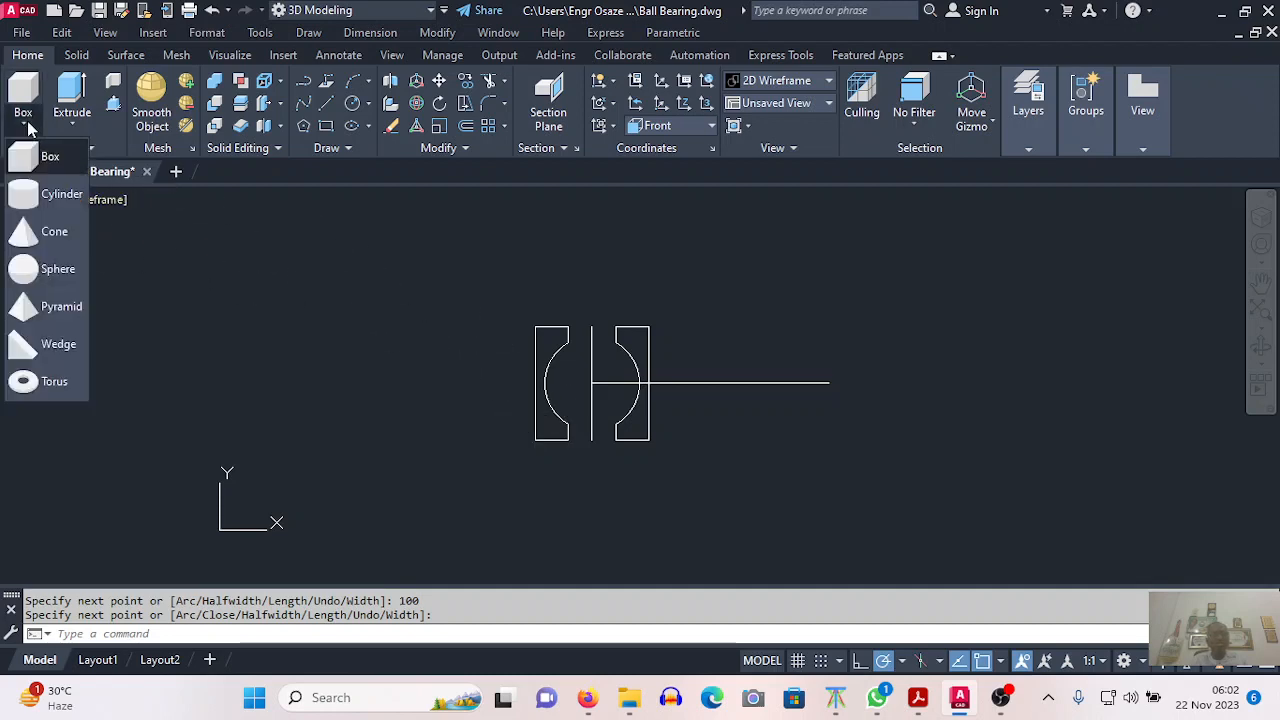
pyautogui.click(30, 272)
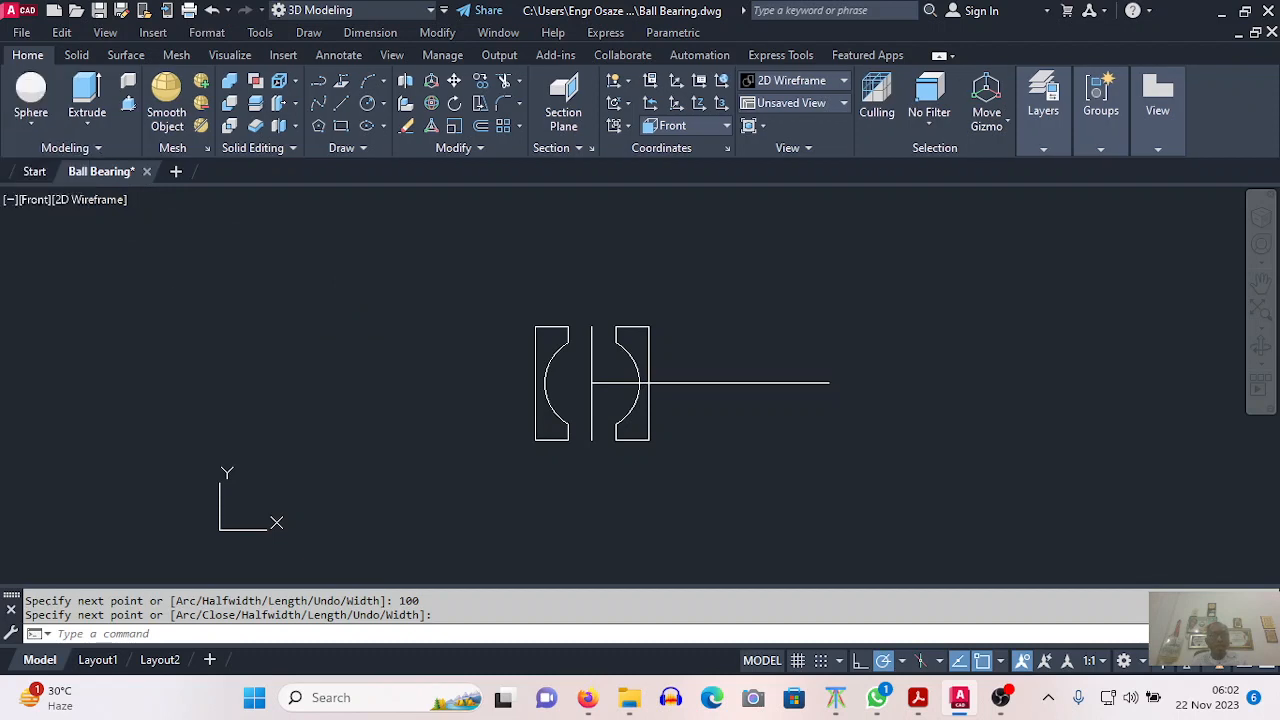
pyautogui.click(592, 383)
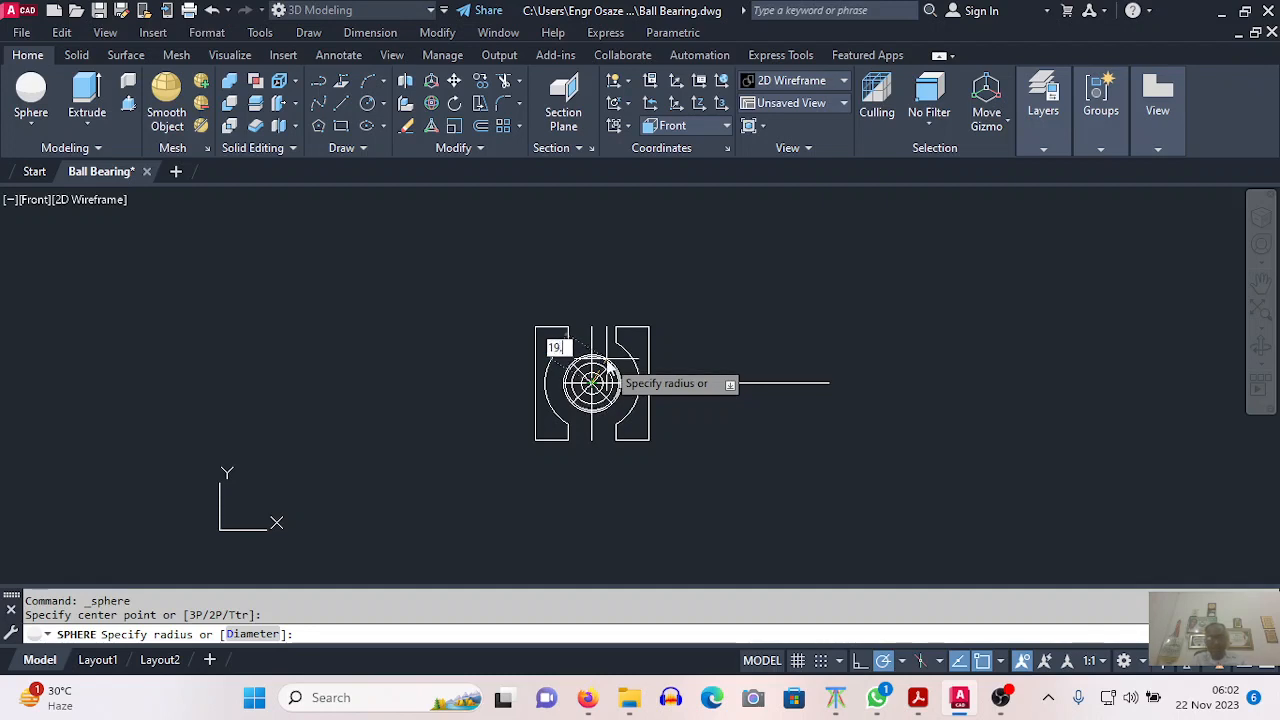
pyautogui.press('Return')
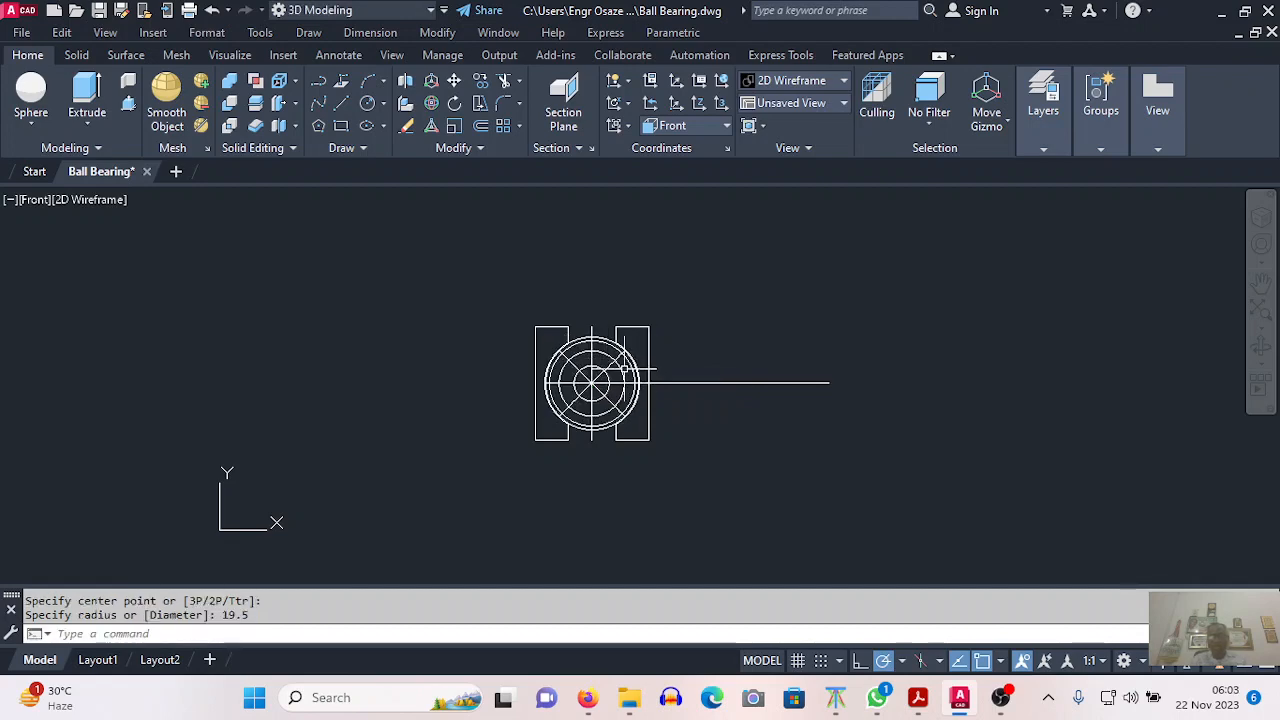
pyautogui.scroll(10, 623, 370)
pyautogui.scroll(-10, 587, 296)
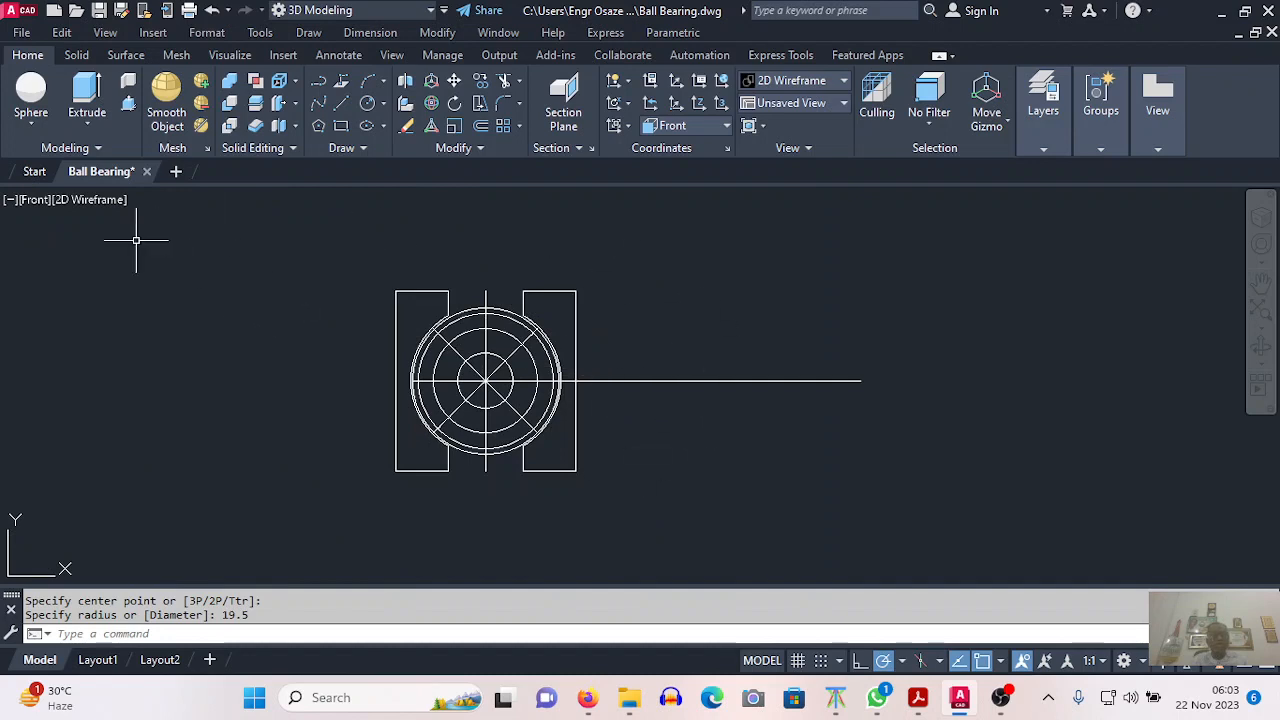
# Step: Switch the view to SW Isometric and set the coordinate system to World
pyautogui.click(37, 201)
pyautogui.click(106, 372)
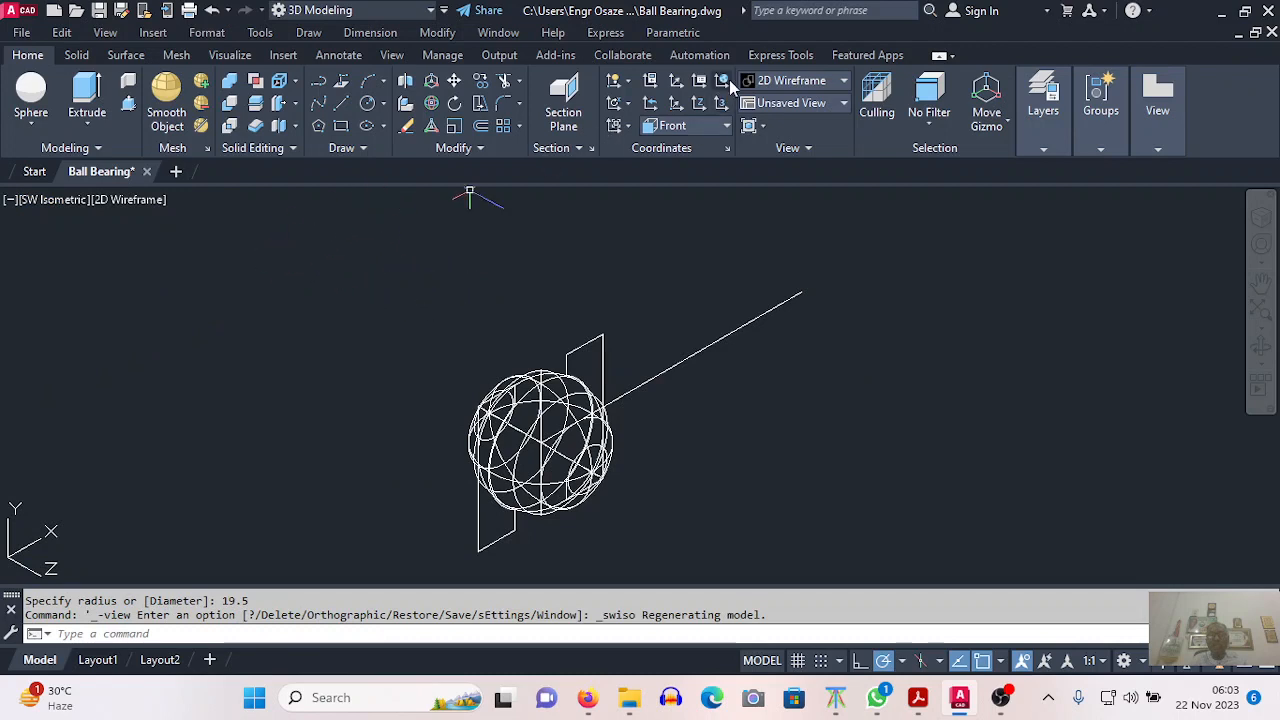
pyautogui.click(724, 82)
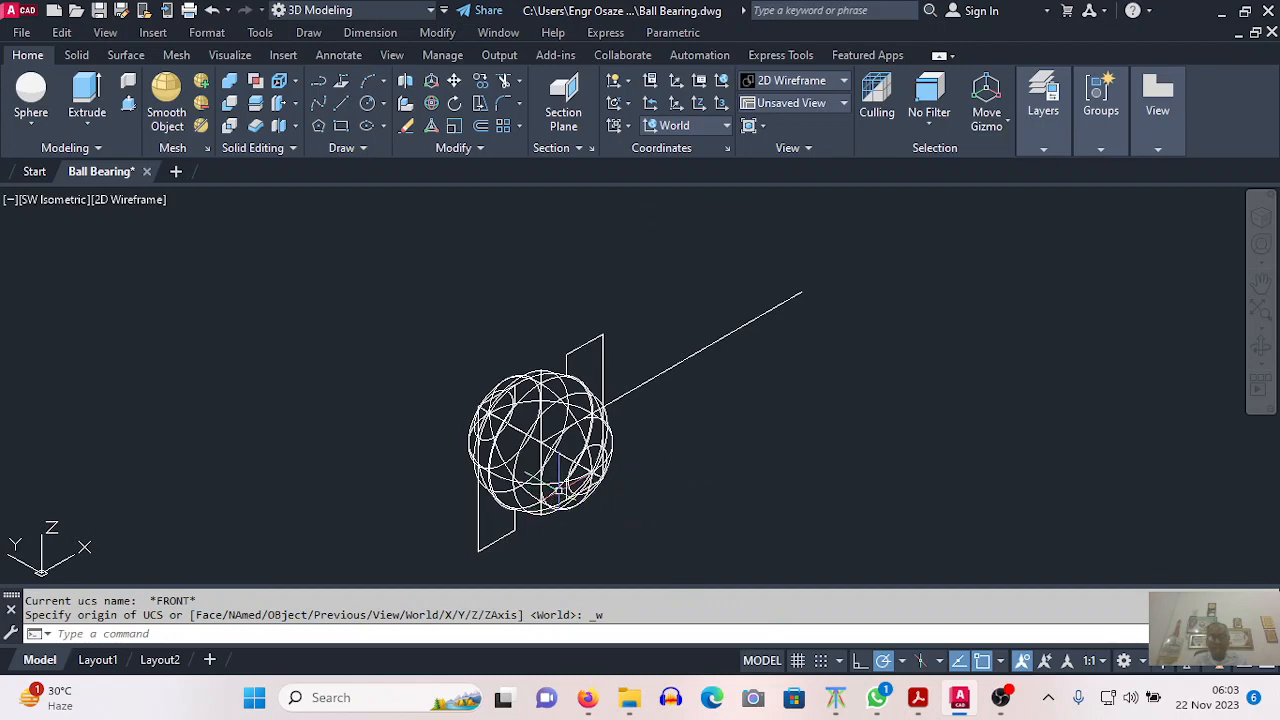
# Step: Hide the sphere so that only the ring profiles and the construction lines are displayed
pyautogui.click(560, 485)
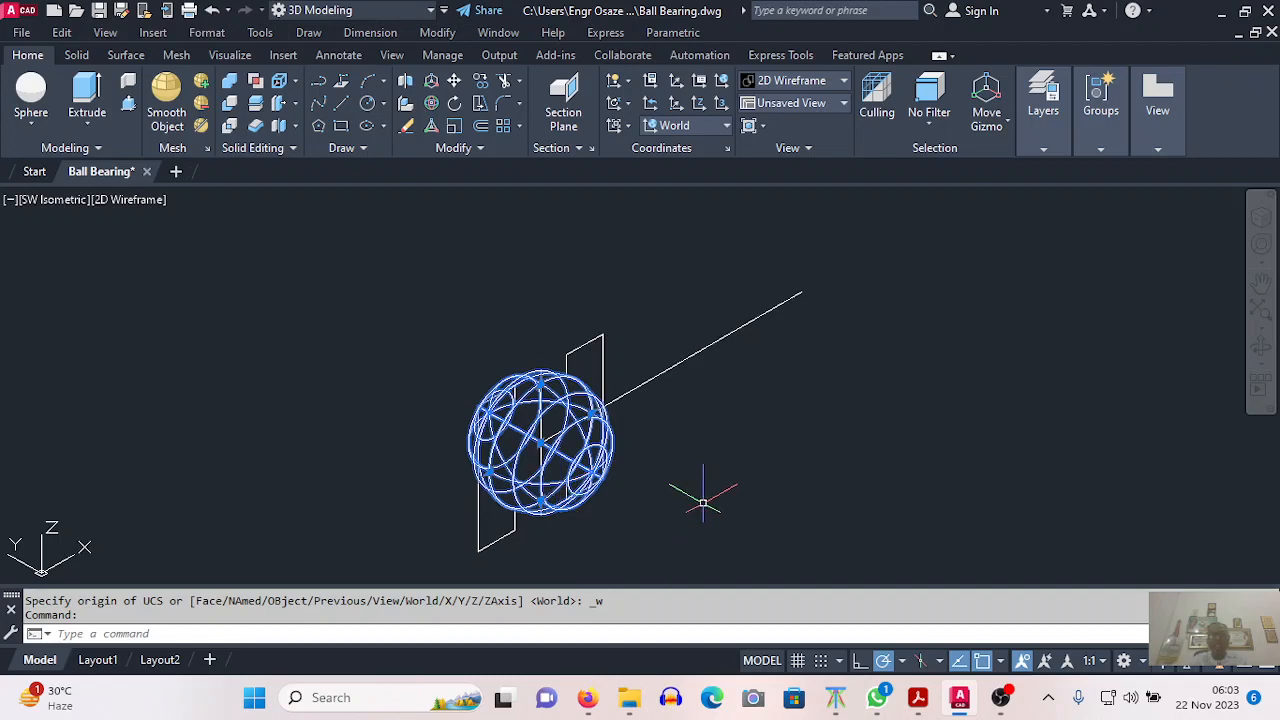
pyautogui.rightClick(703, 471)
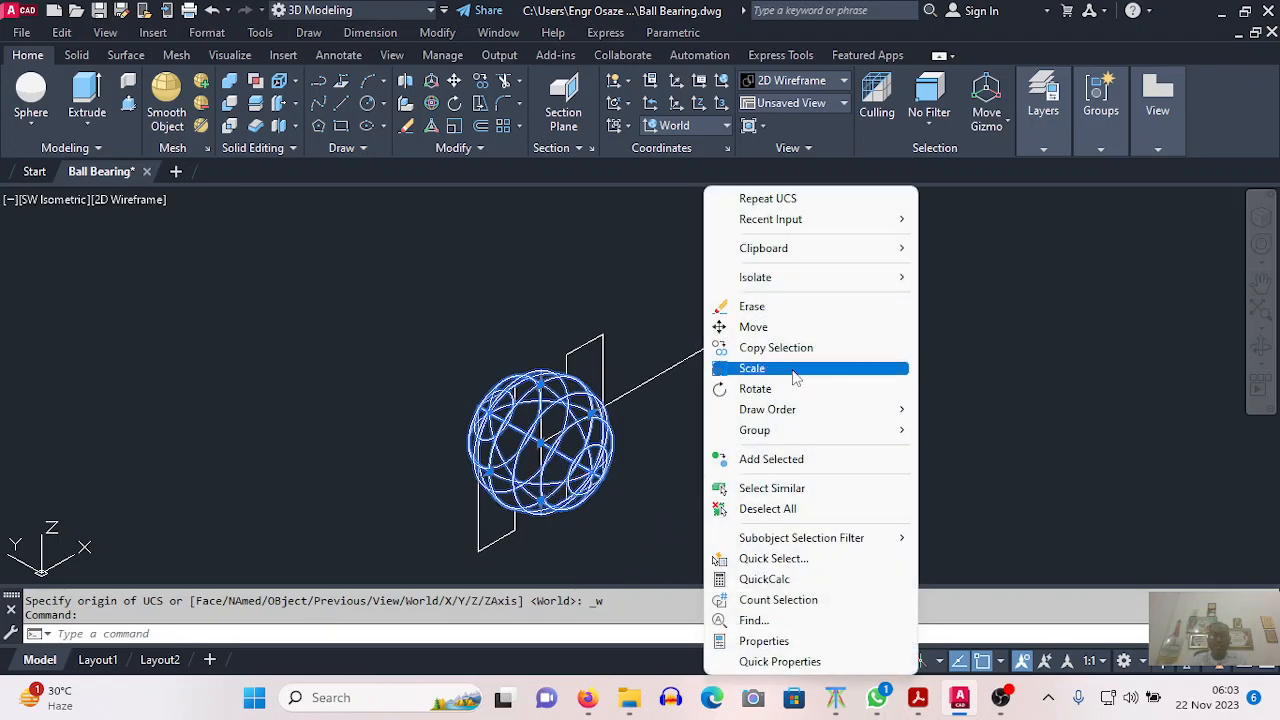
pyautogui.moveTo(814, 277)
pyautogui.click(958, 297)
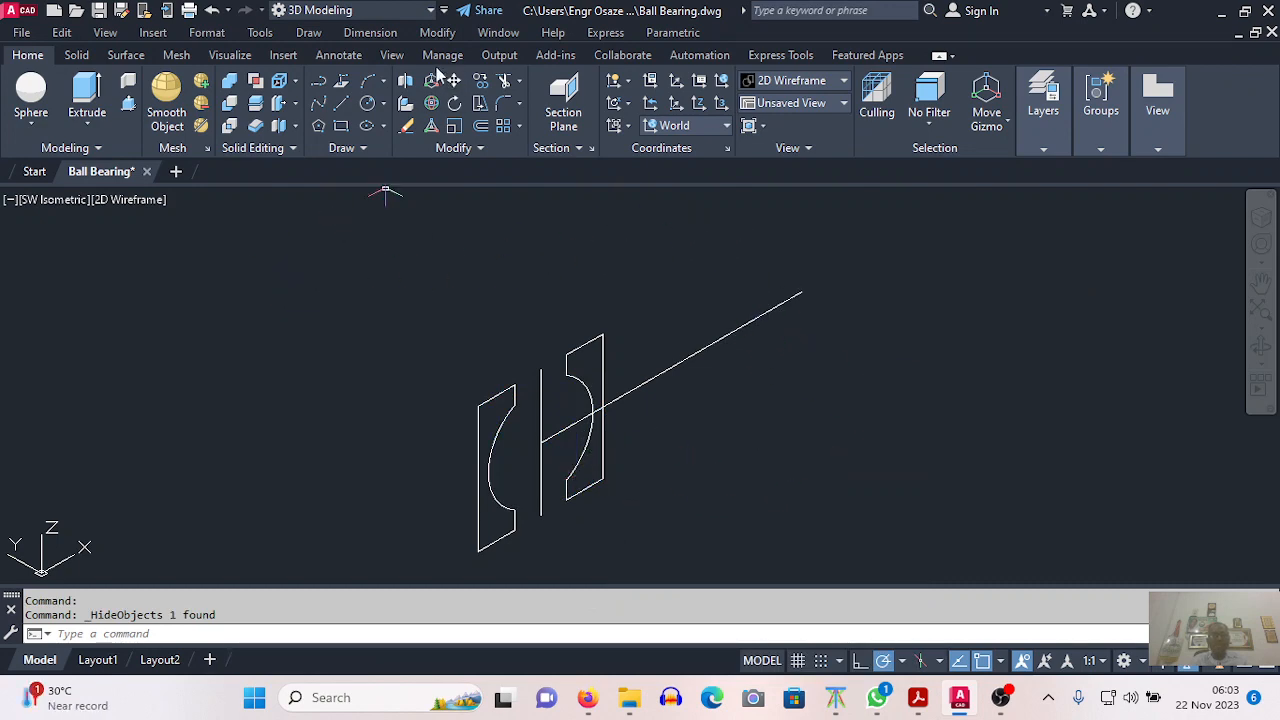
# Step: Draw a circle of radius 100 centered on the free end of the 100-long line
pyautogui.click(308, 32)
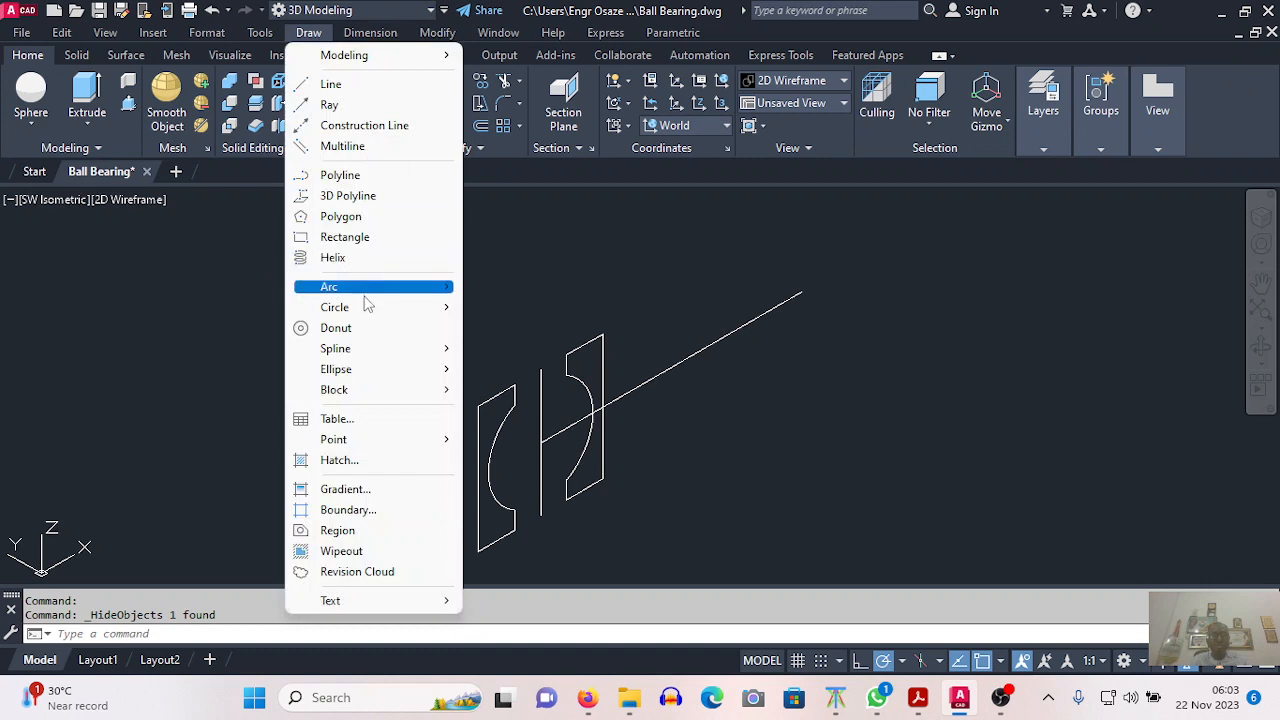
pyautogui.moveTo(368, 307)
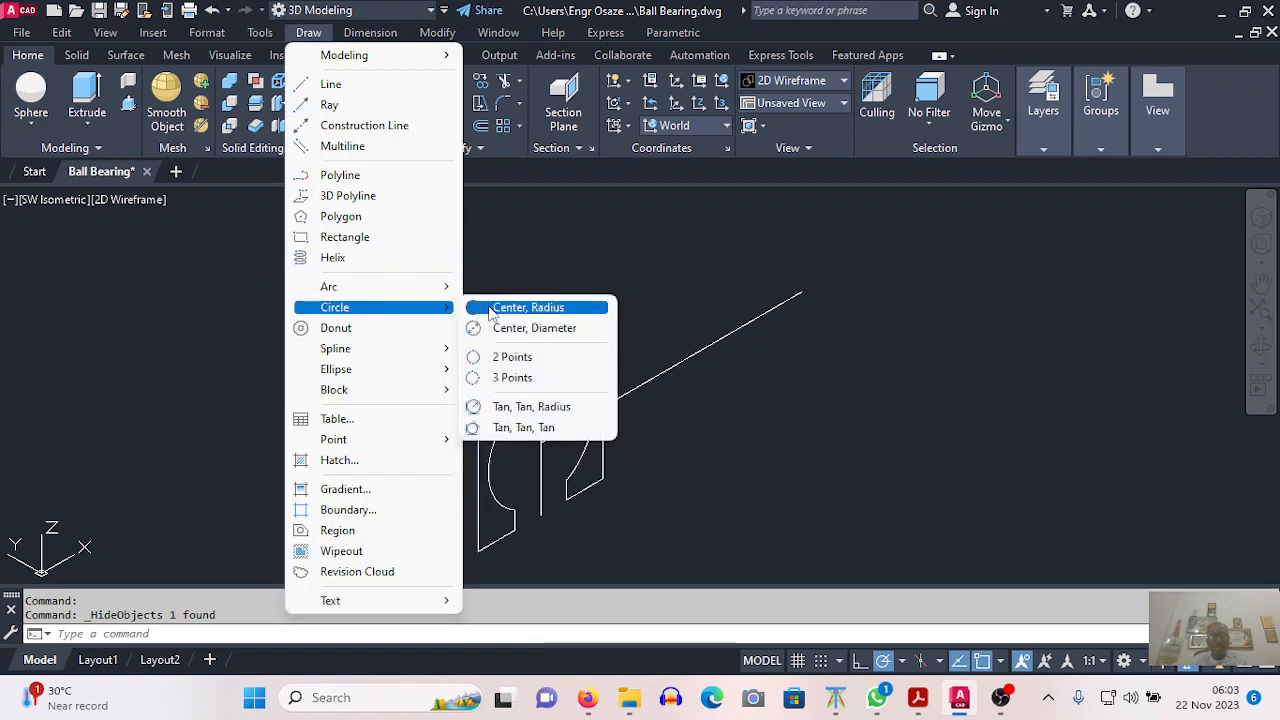
pyautogui.click(525, 307)
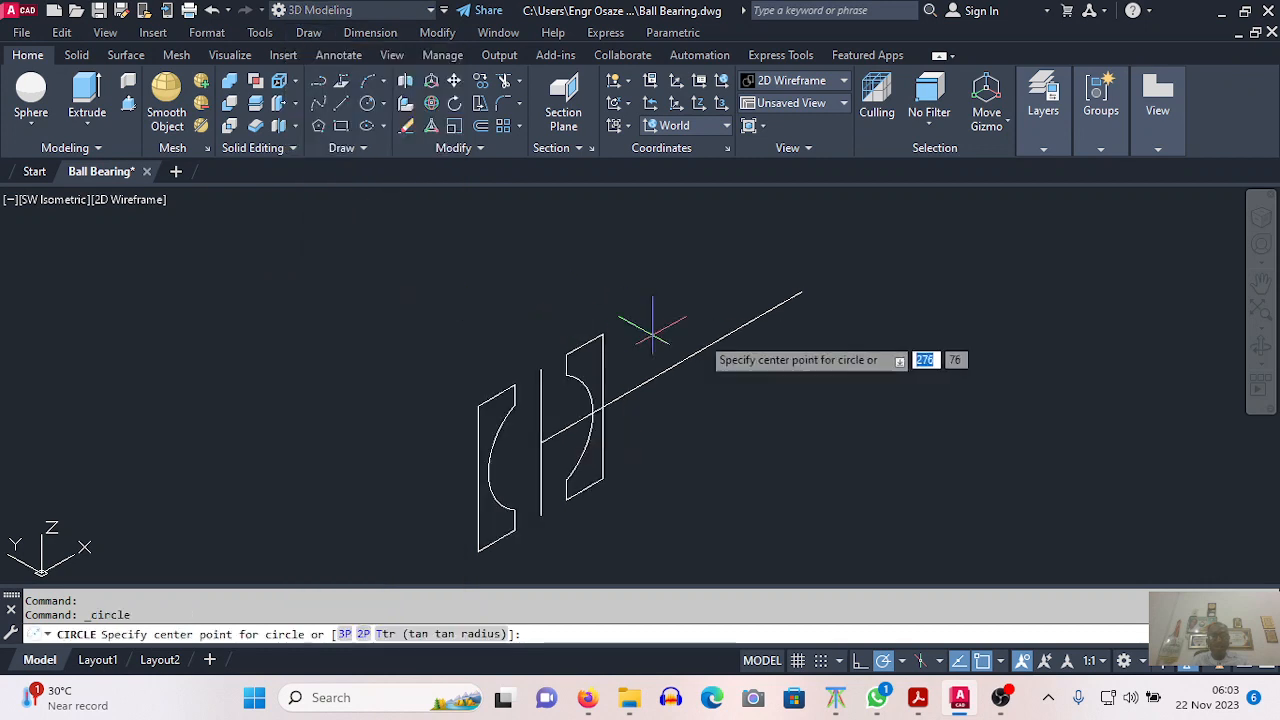
pyautogui.click(801, 291)
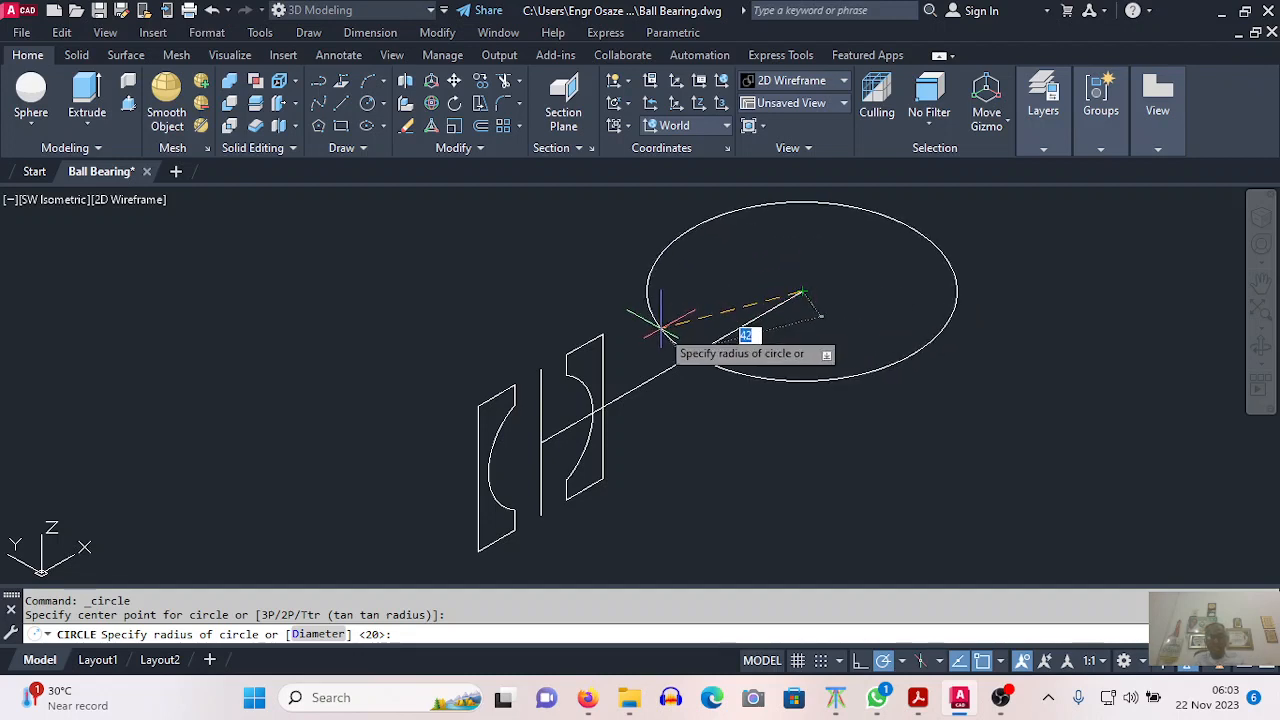
pyautogui.write('100')
pyautogui.press('Return')
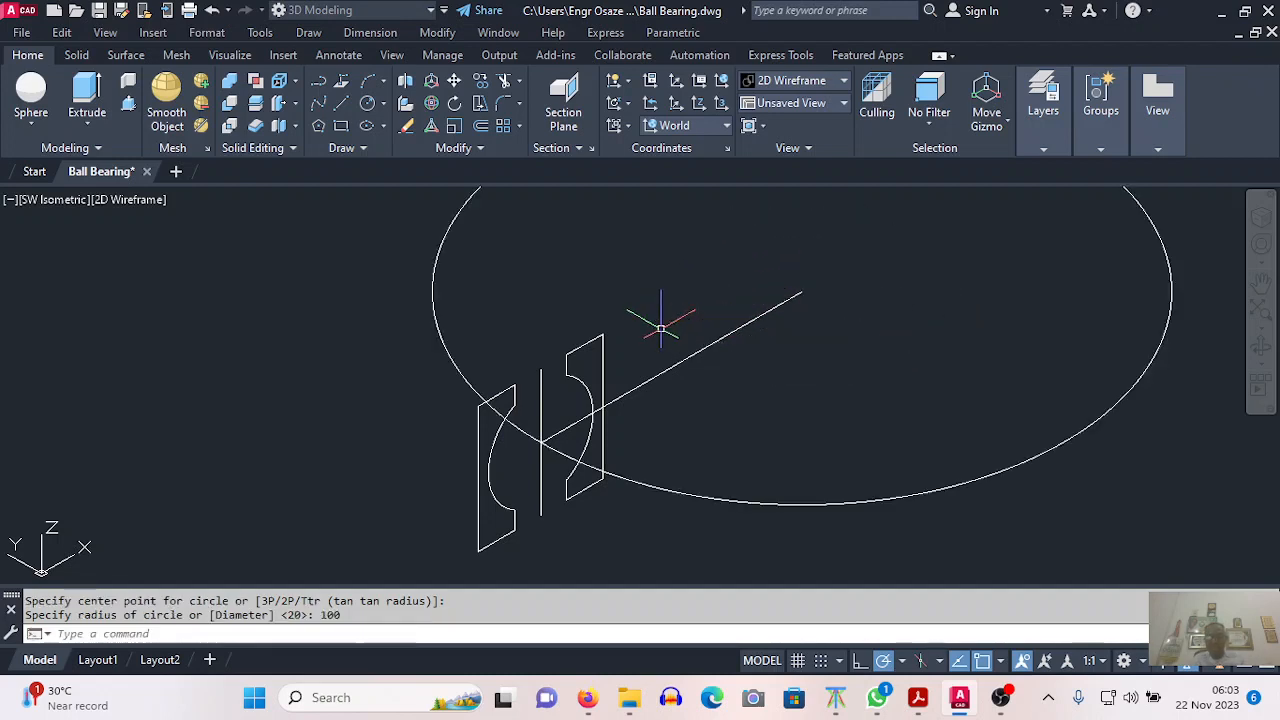
# Step: Sweep both closed ring profiles along the 100-radius circle to form the bearing's inner and outer rings
pyautogui.scroll(-2, 378, 365)
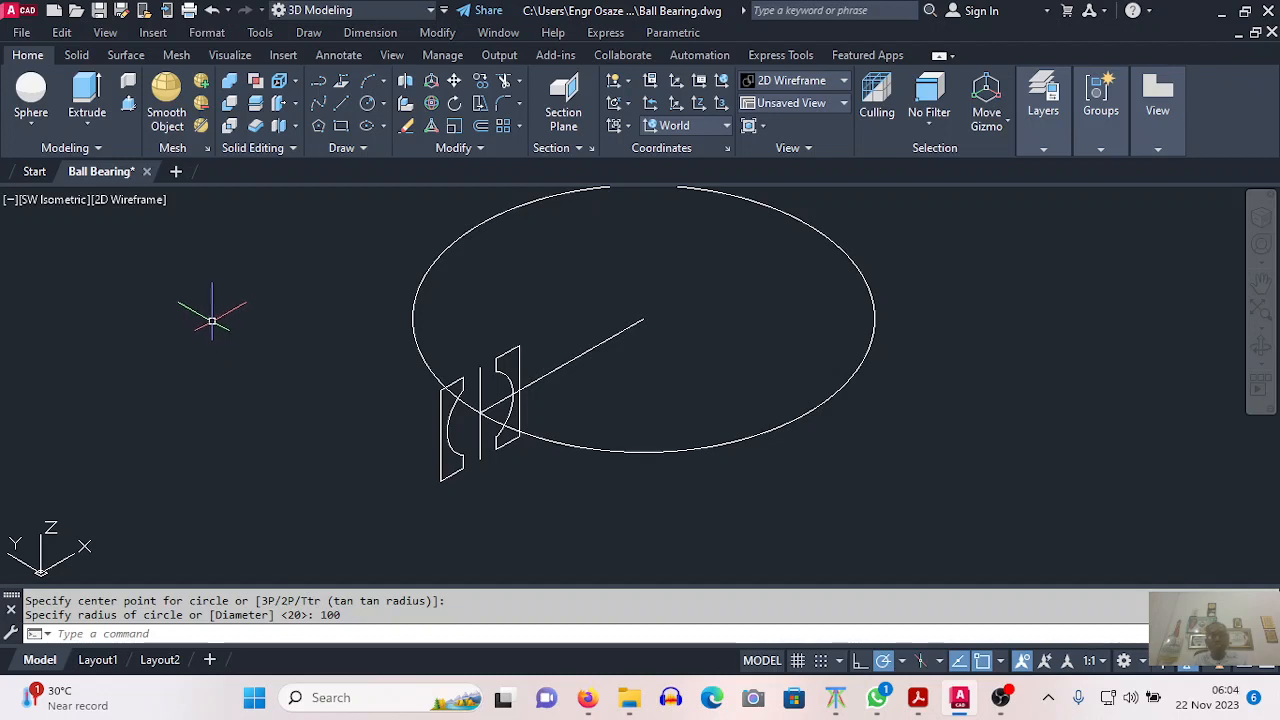
pyautogui.click(84, 124)
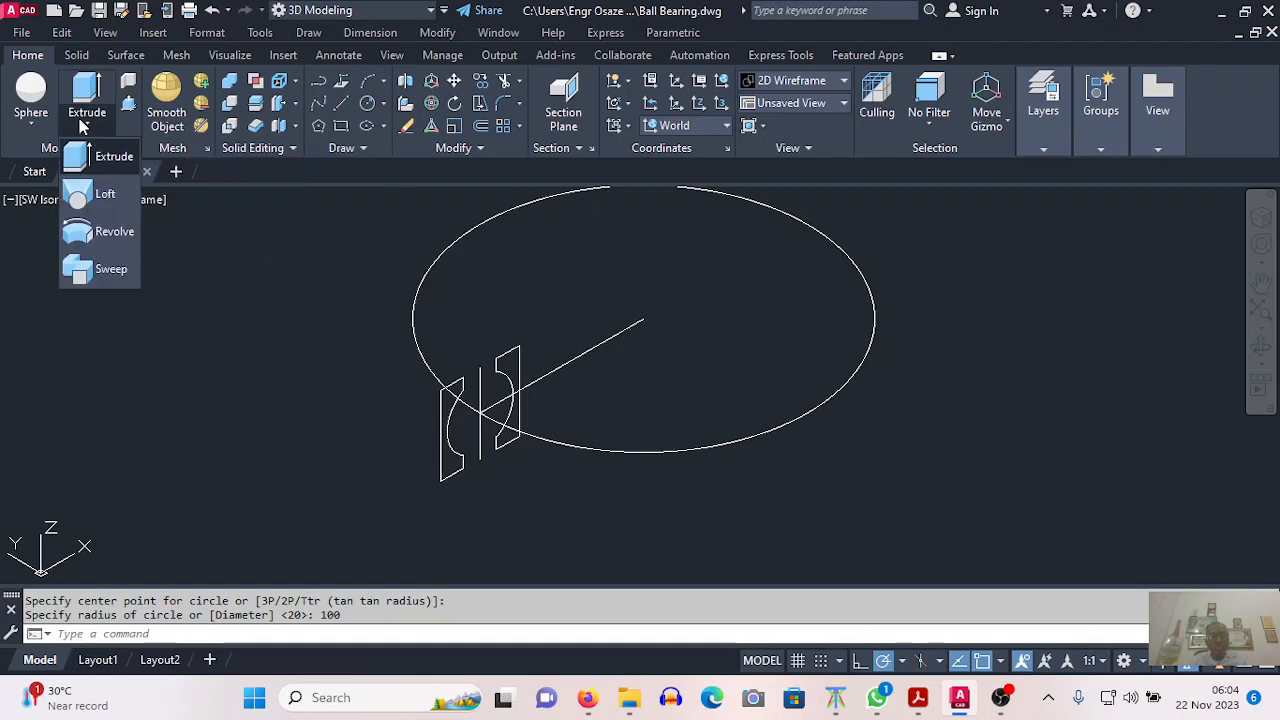
pyautogui.click(100, 269)
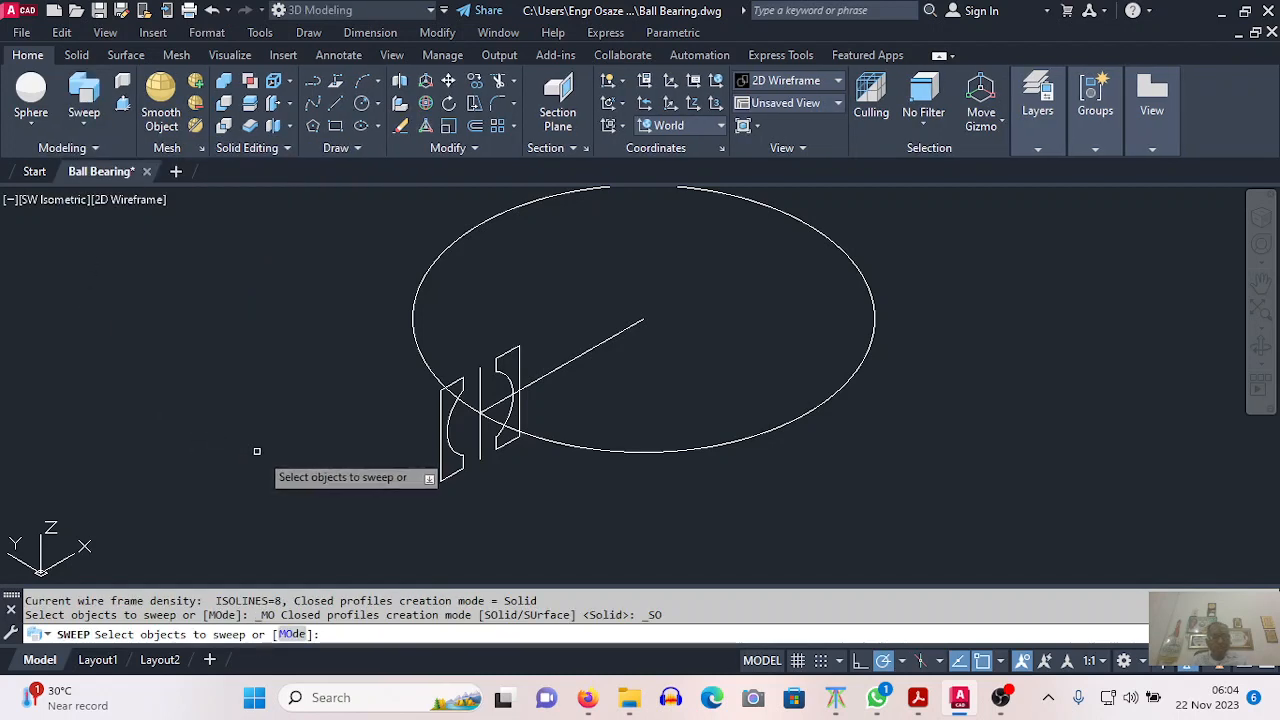
pyautogui.click(444, 458)
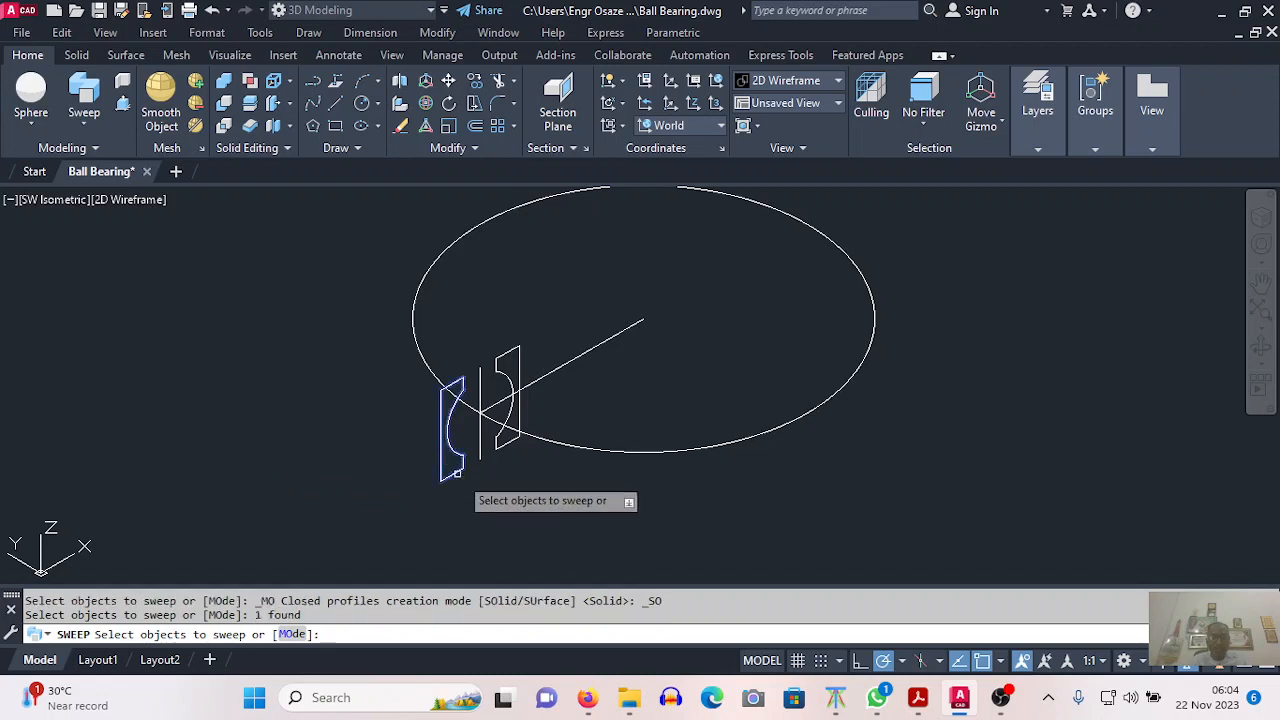
pyautogui.click(499, 441)
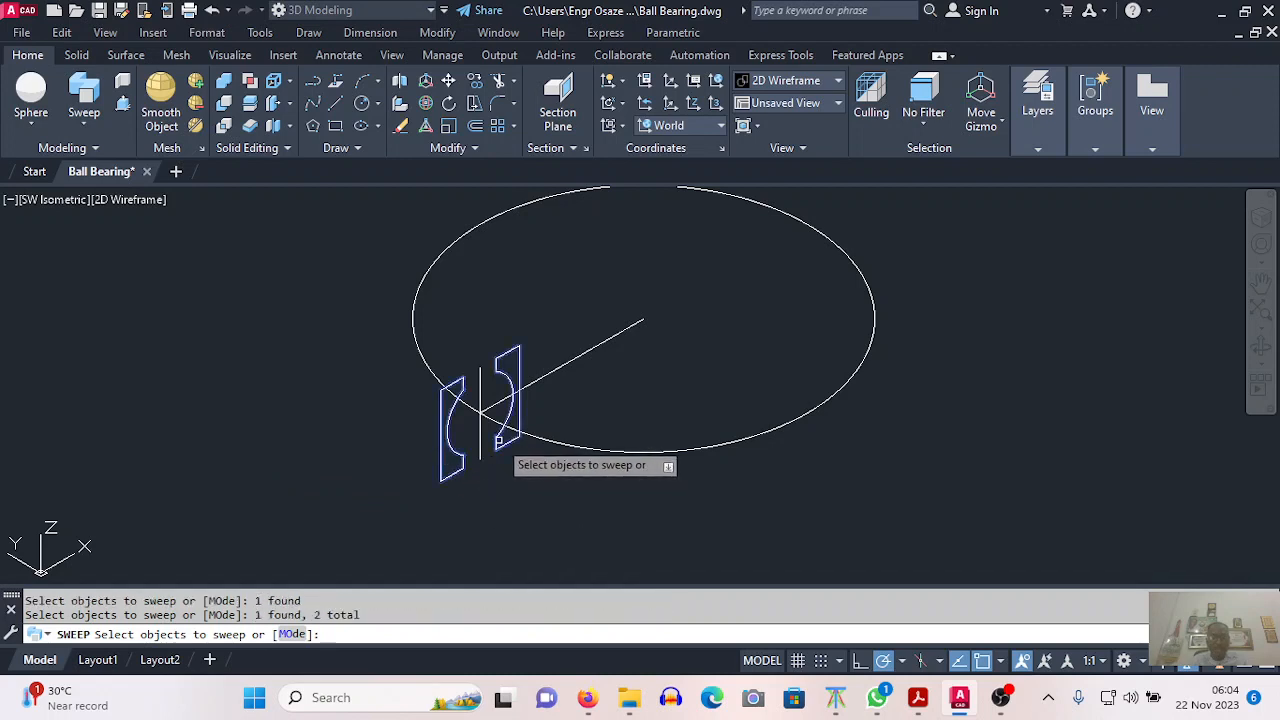
pyautogui.rightClick(337, 367)
pyautogui.click(355, 376)
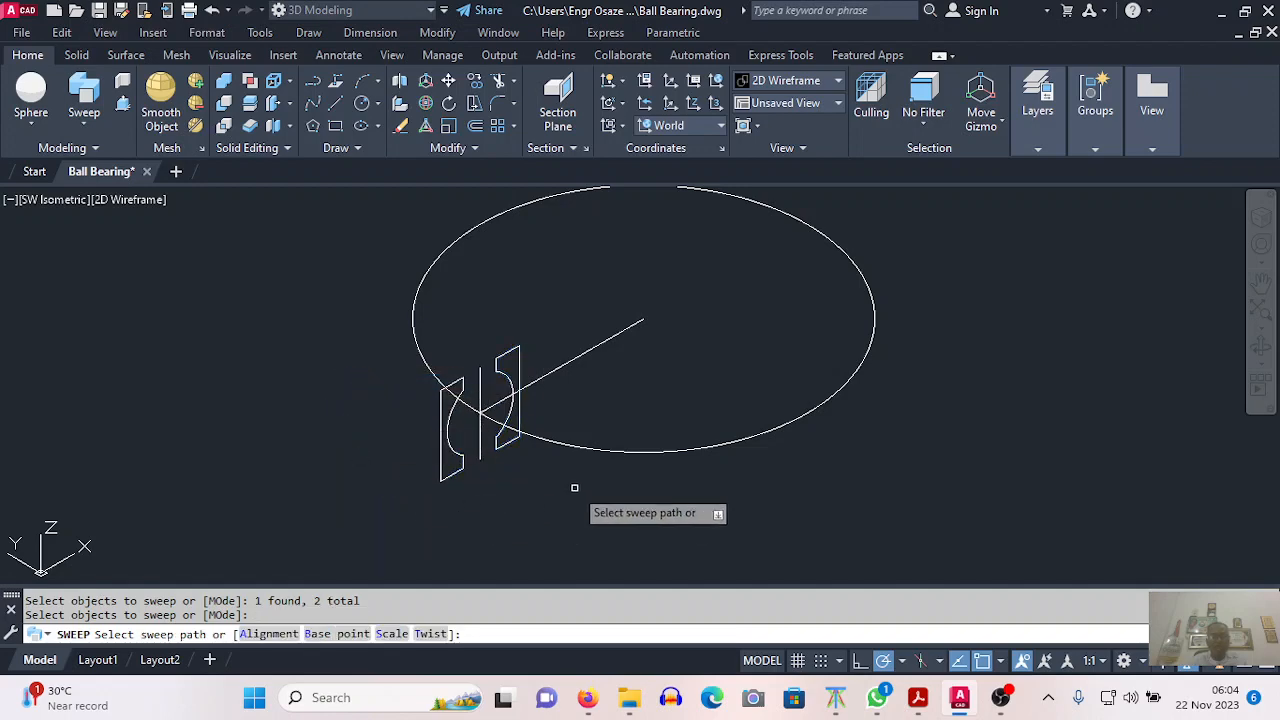
pyautogui.click(597, 451)
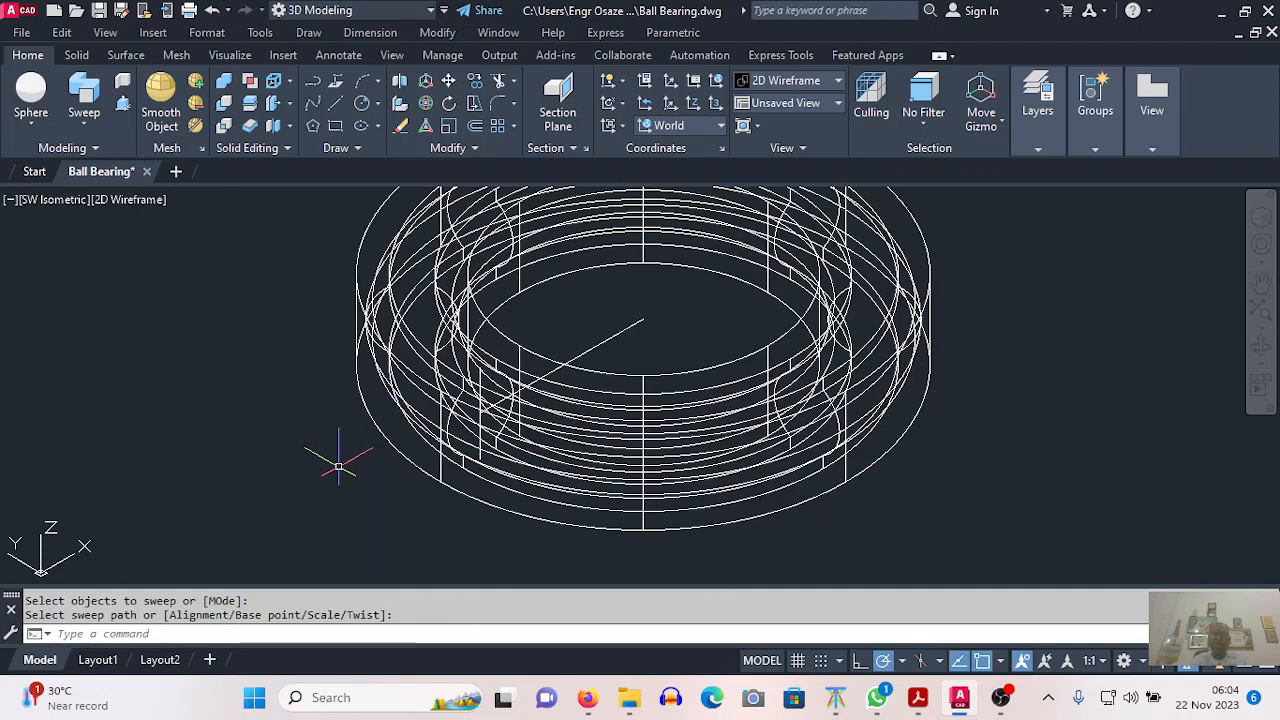
# Step: Display the swept rings in the Conceptual visual style
pyautogui.scroll(-2, 338, 466)
pyautogui.click(116, 200)
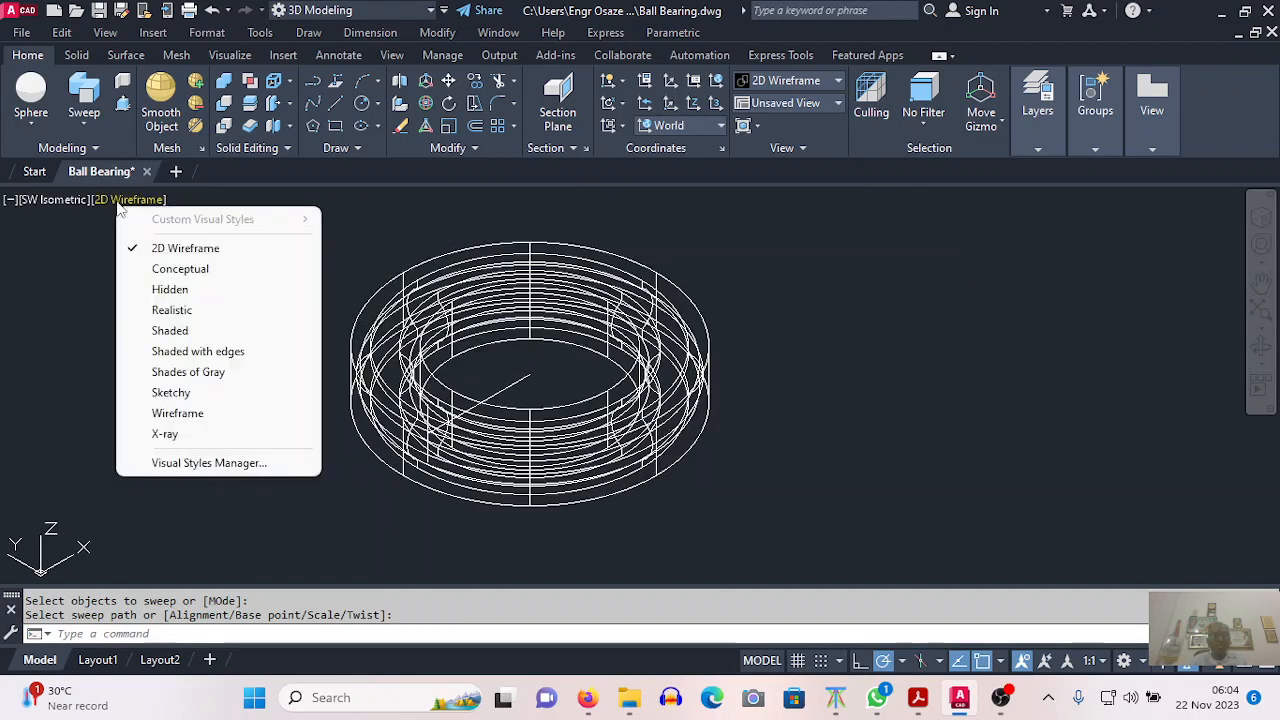
pyautogui.click(170, 269)
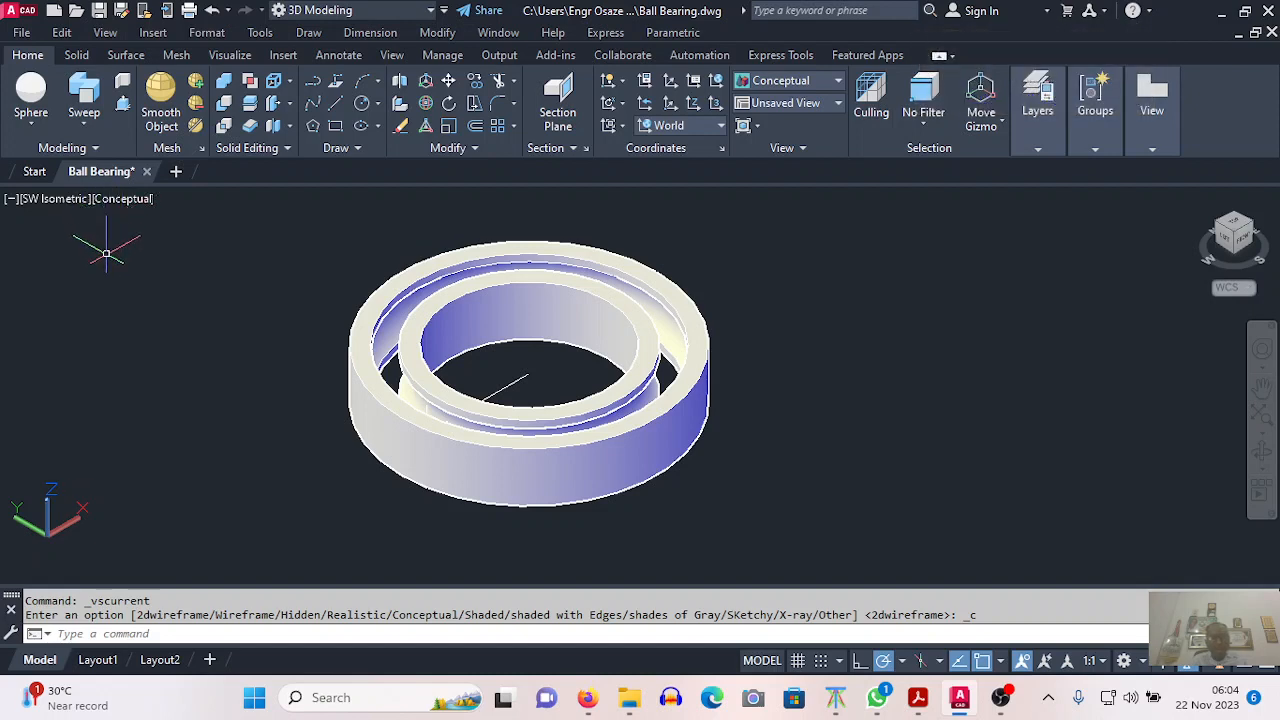
# Step: End the object isolation to bring back the hidden sphere between the rings
pyautogui.rightClick(110, 263)
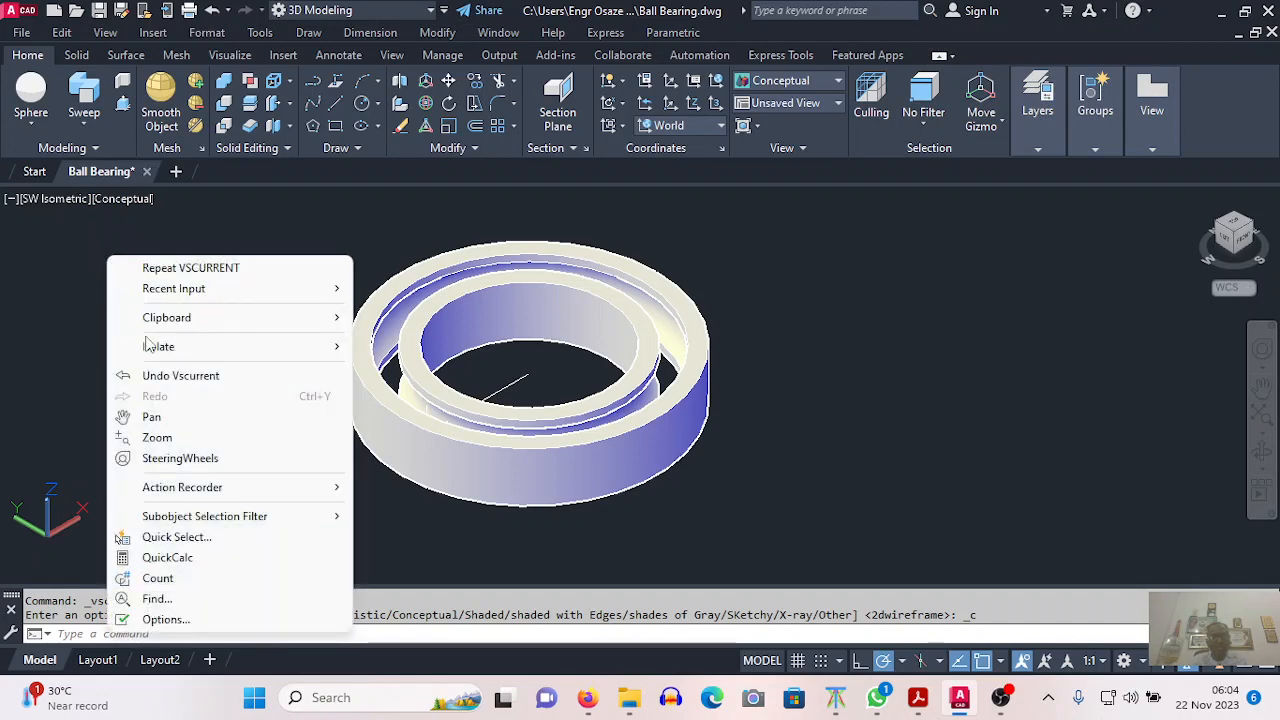
pyautogui.moveTo(155, 348)
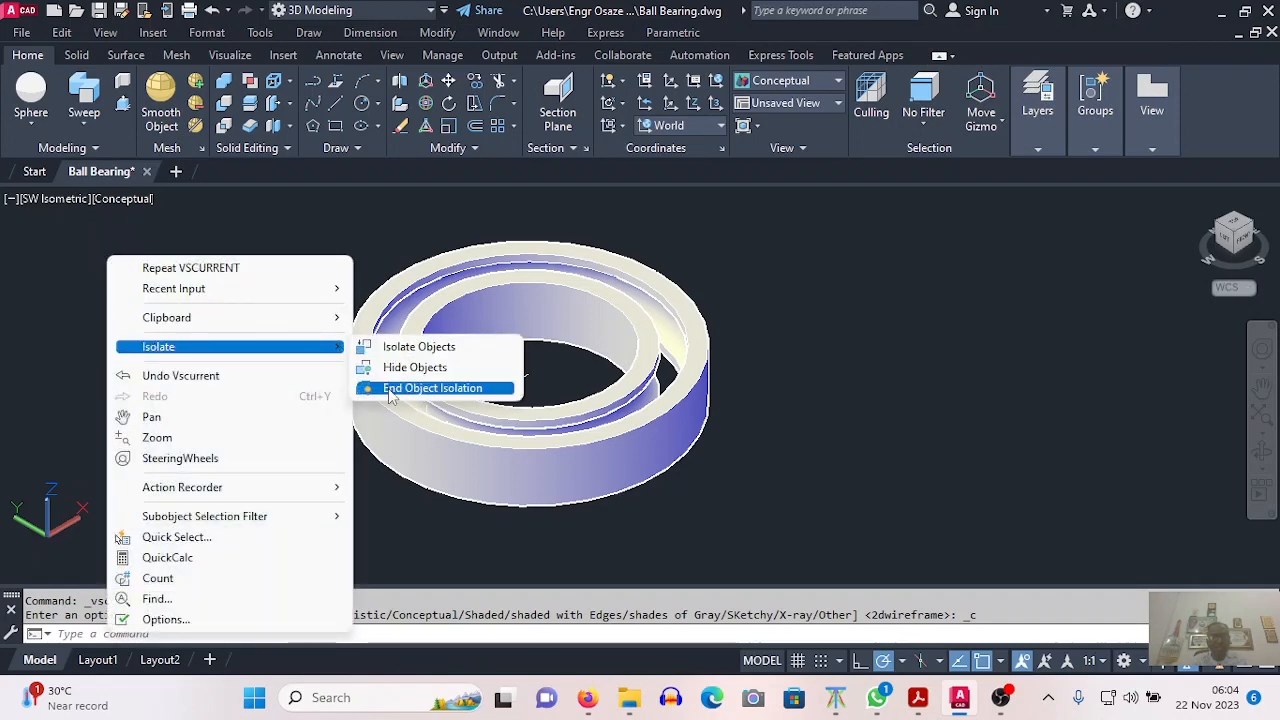
pyautogui.click(390, 390)
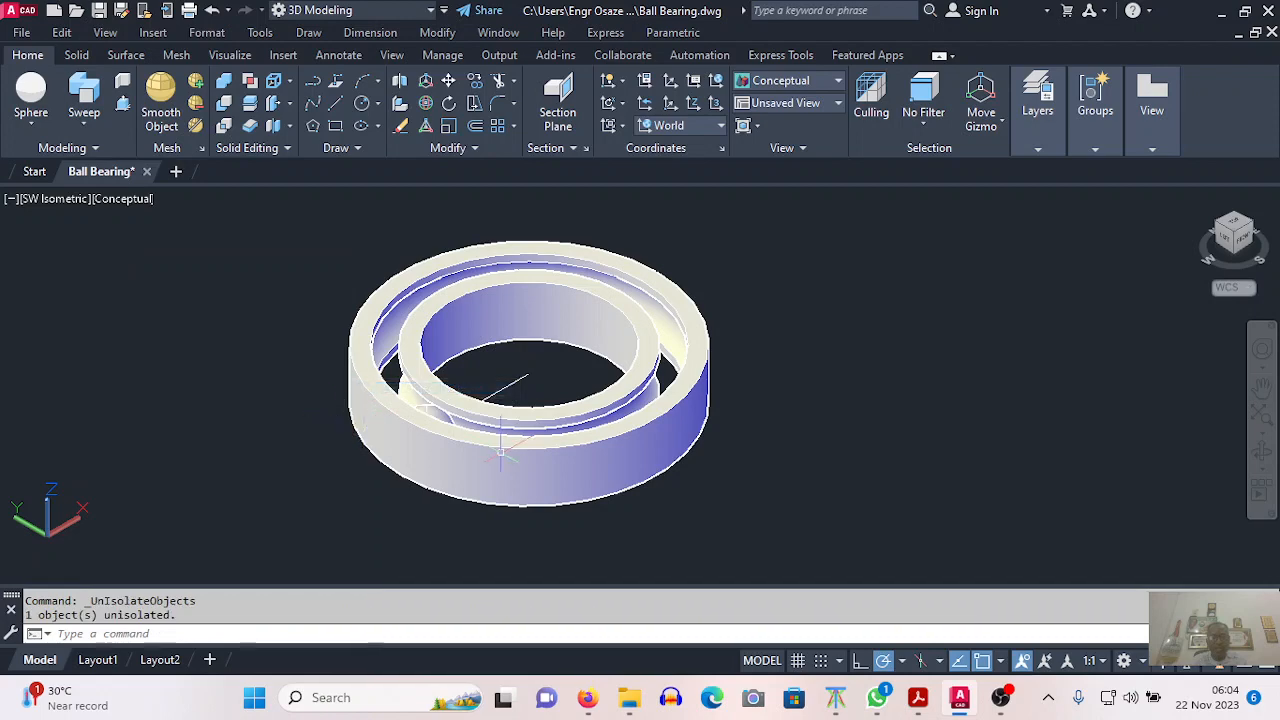
pyautogui.scroll(3, 462, 410)
pyautogui.scroll(-2, 488, 432)
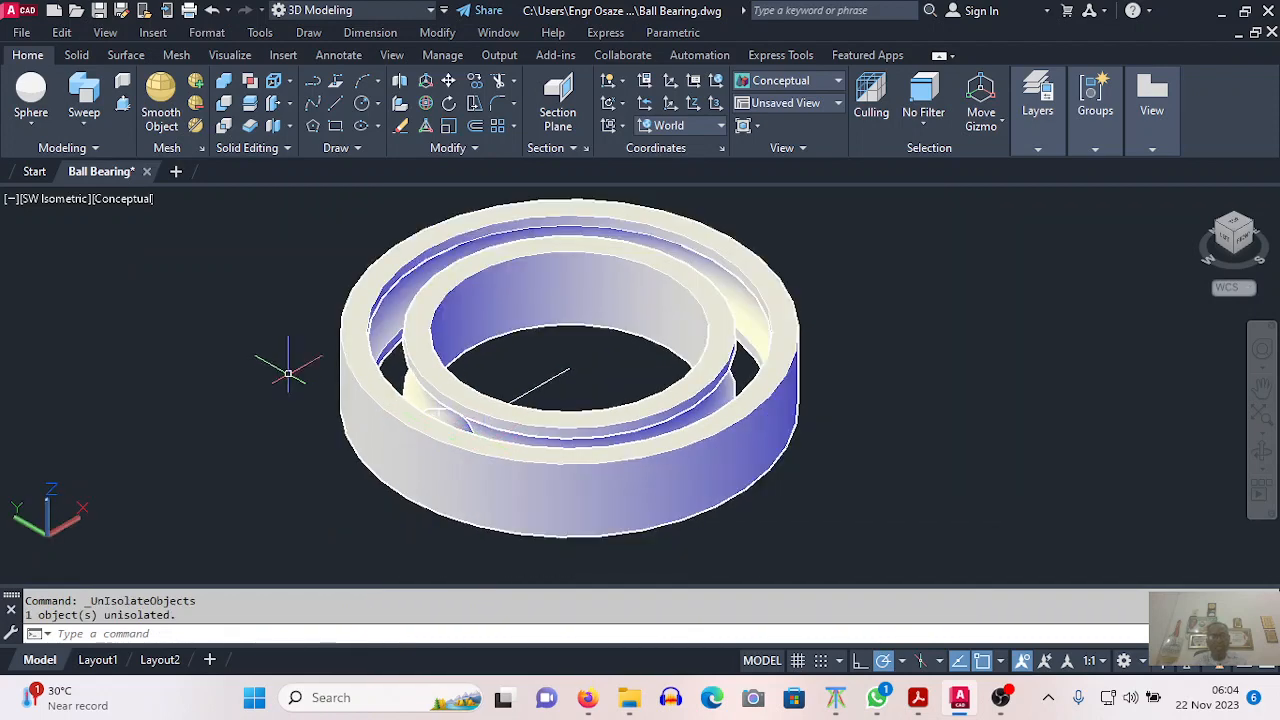
# Step: In the Top view, create a polar array of 15 spheres around the line's endpoint at the rings' center
pyautogui.click(55, 200)
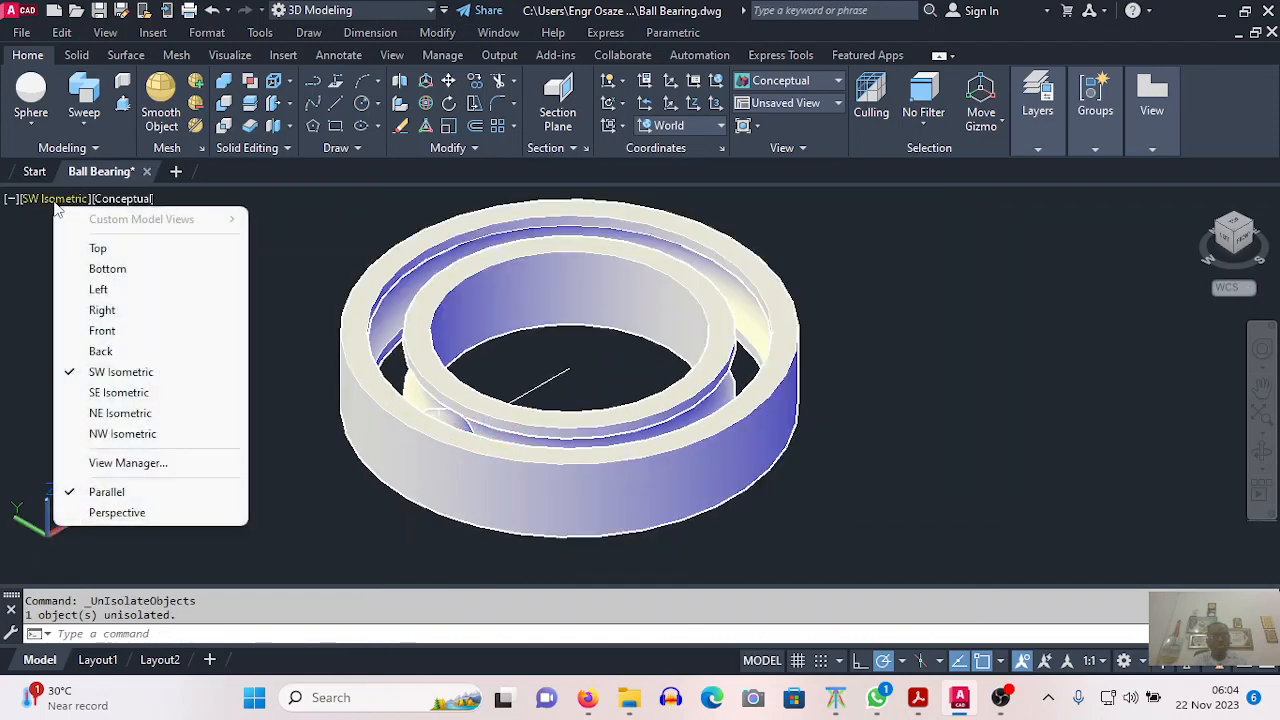
pyautogui.click(77, 246)
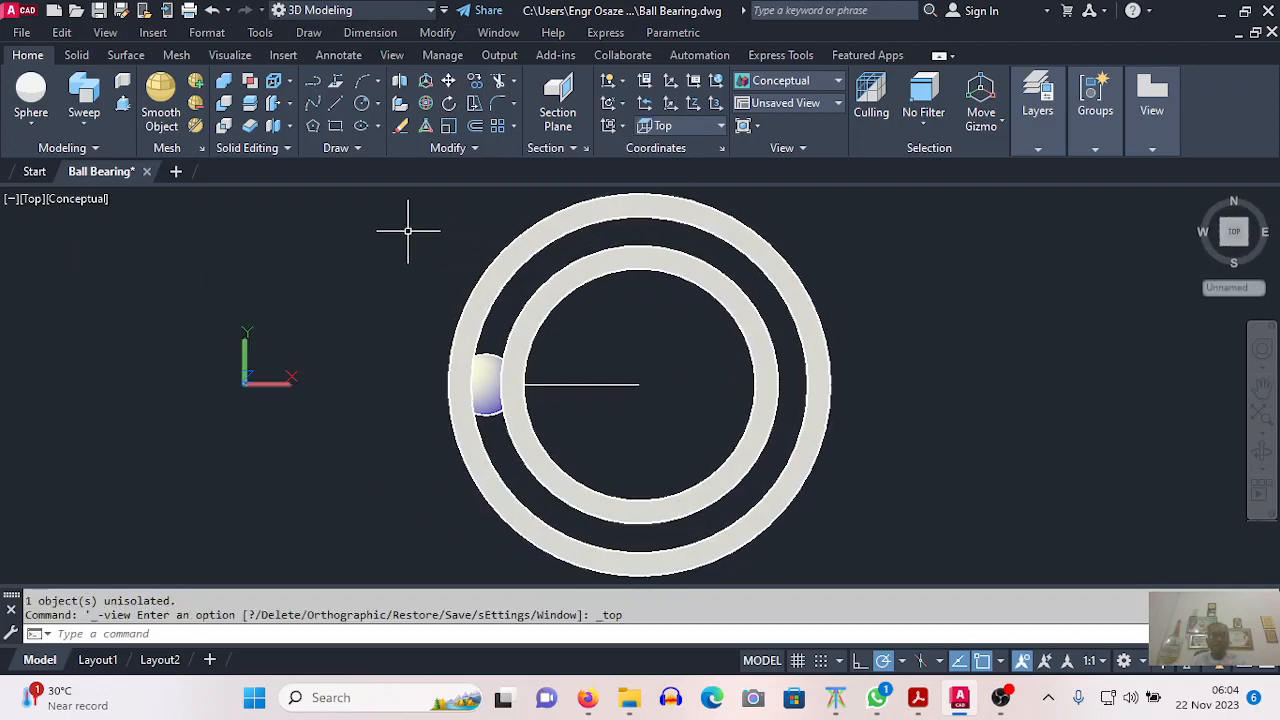
pyautogui.click(437, 32)
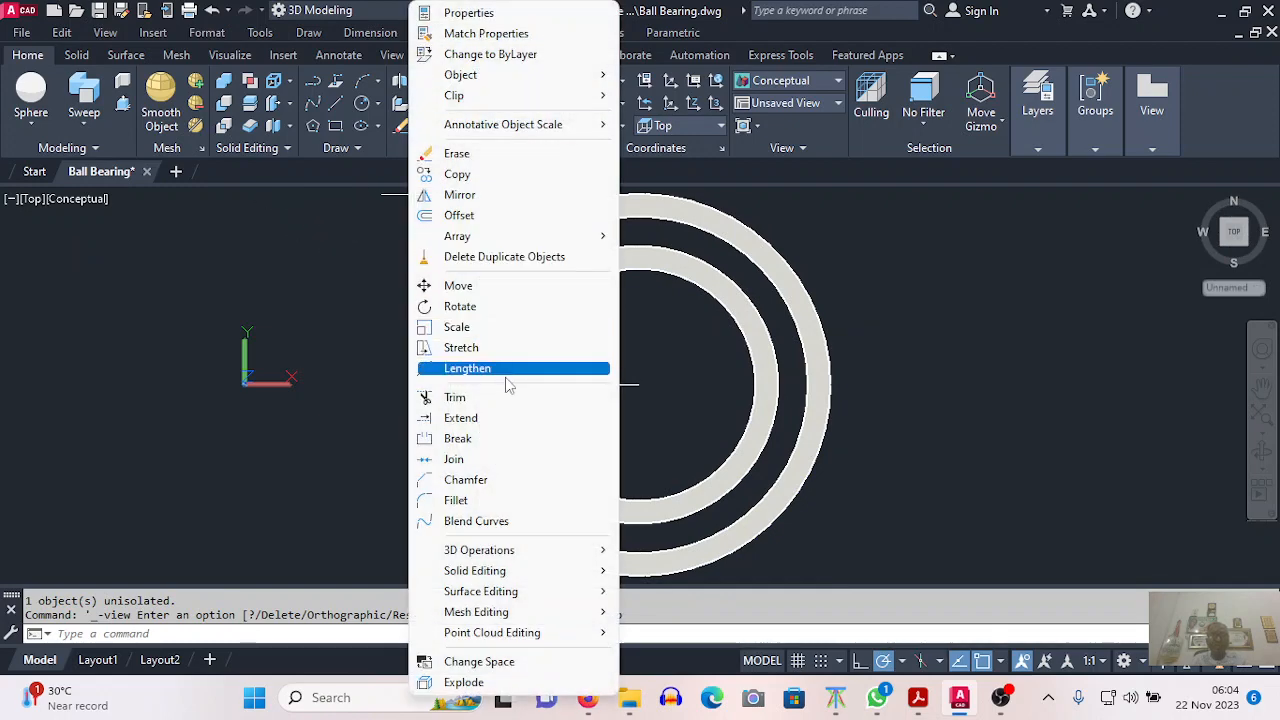
pyautogui.moveTo(590, 235)
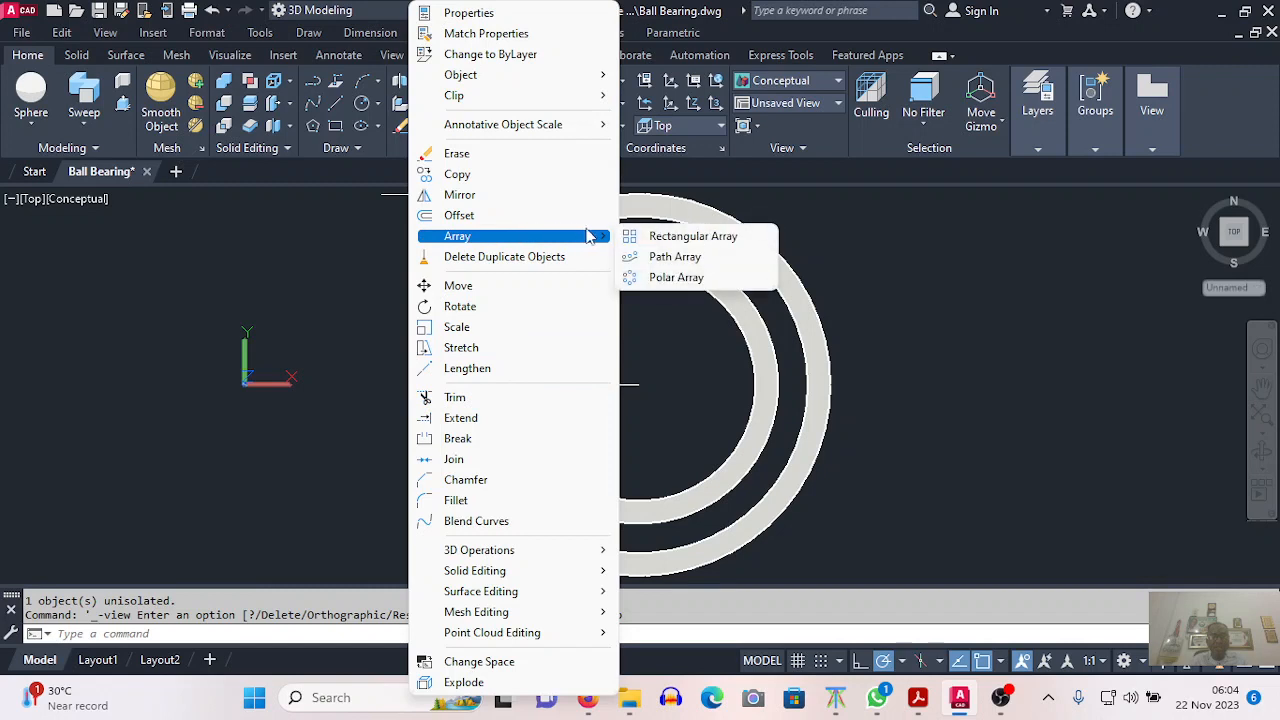
pyautogui.click(677, 279)
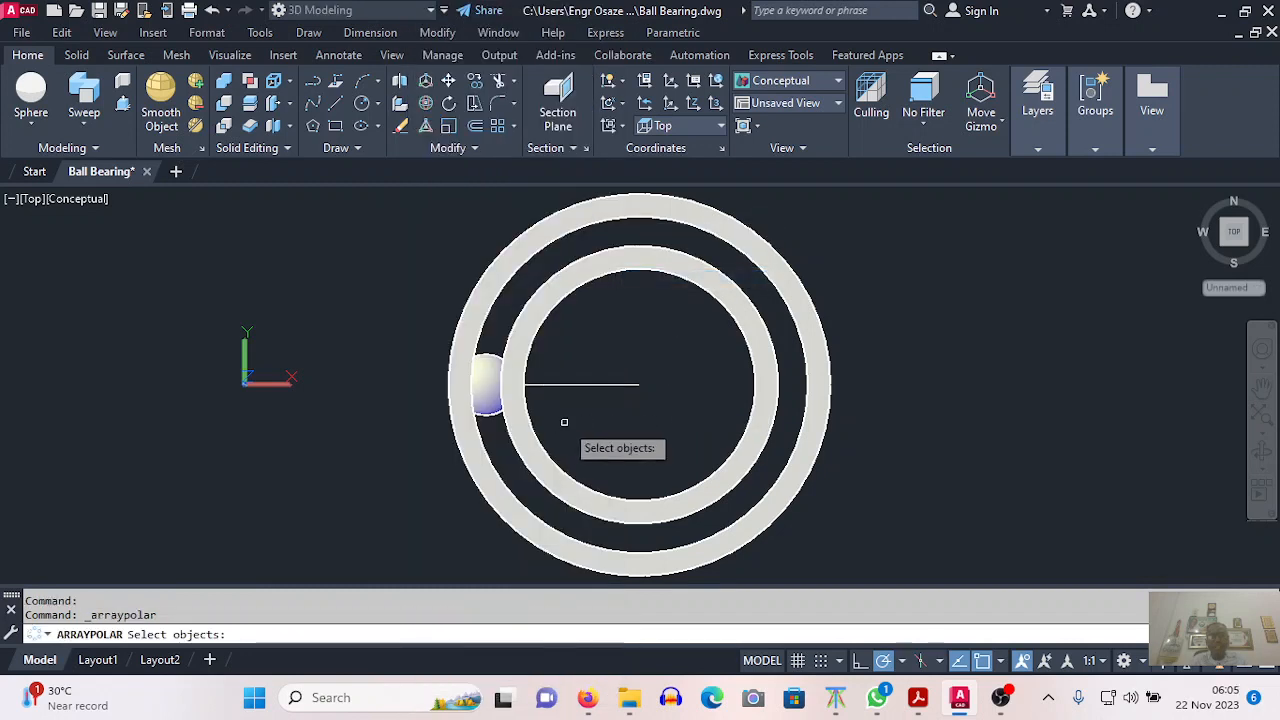
pyautogui.click(489, 403)
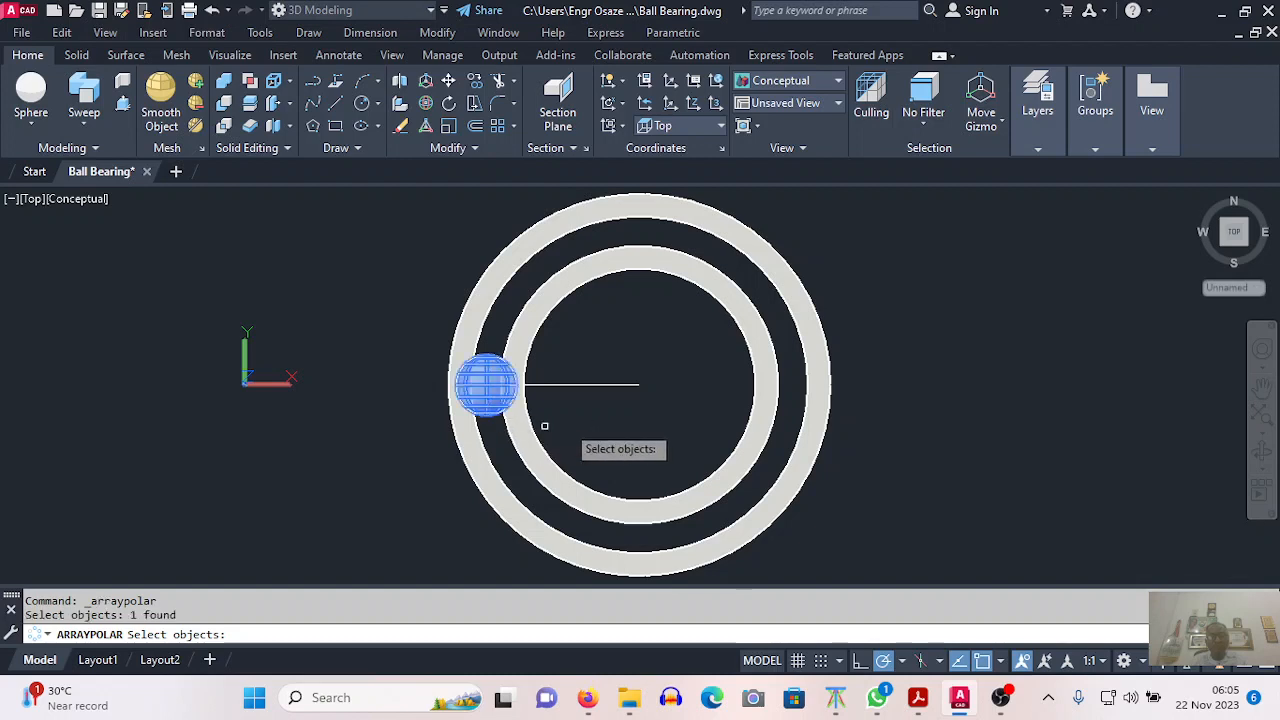
pyautogui.press('Return')
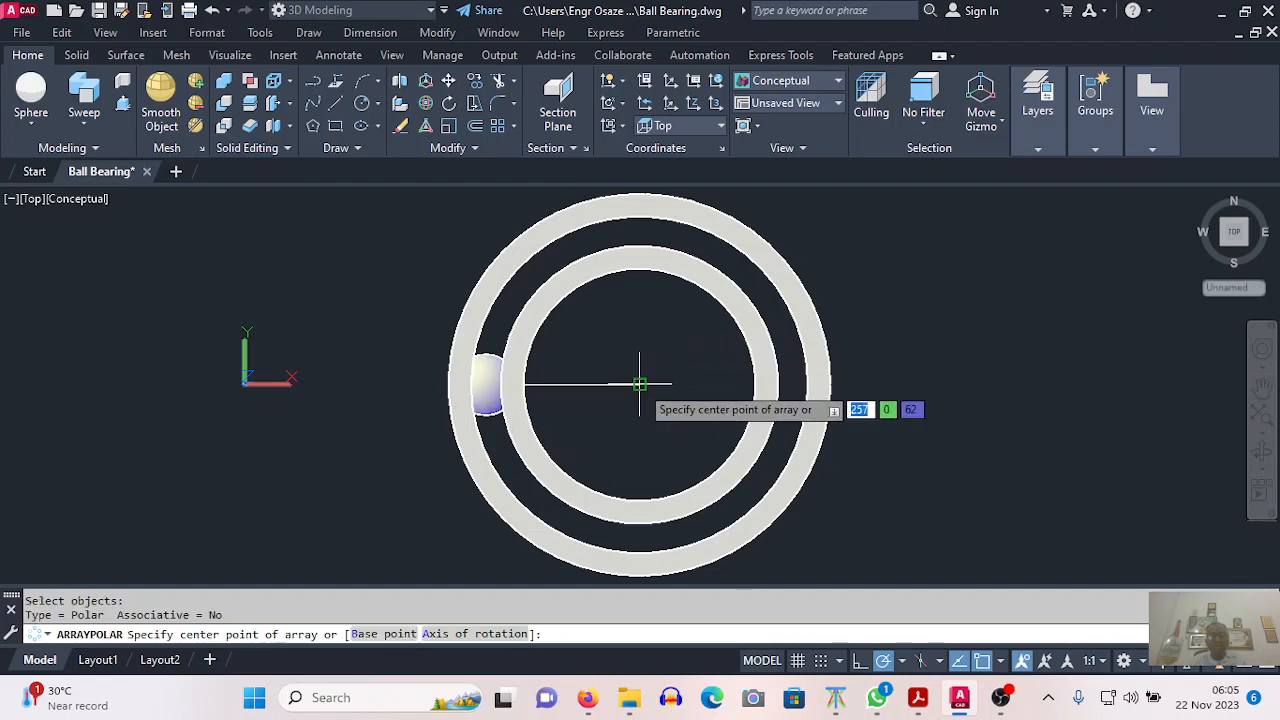
pyautogui.click(640, 383)
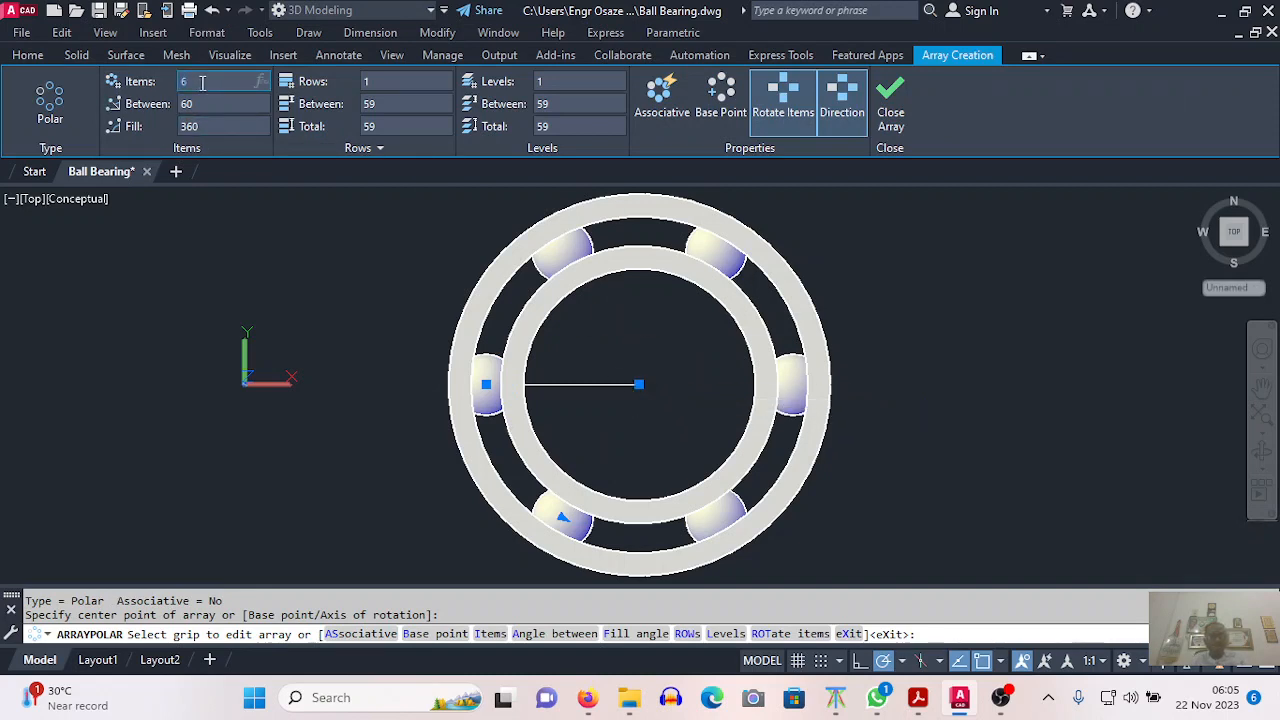
pyautogui.press('Return')
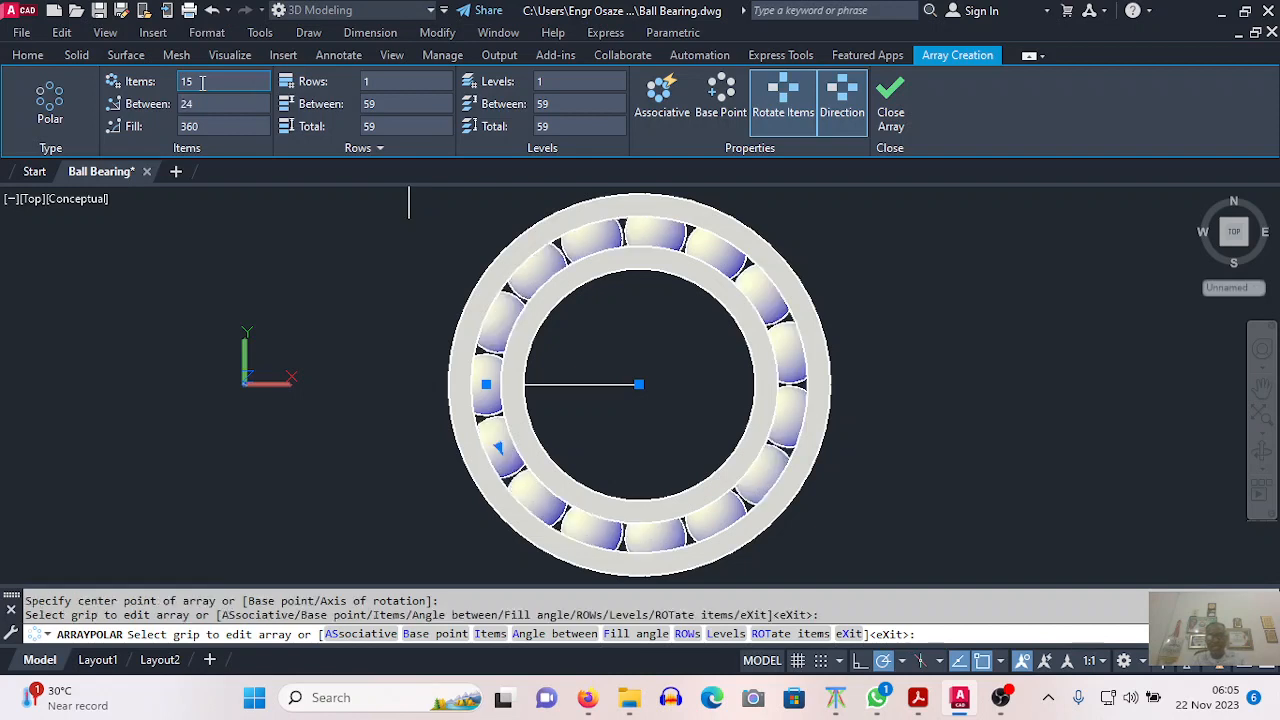
pyautogui.click(893, 100)
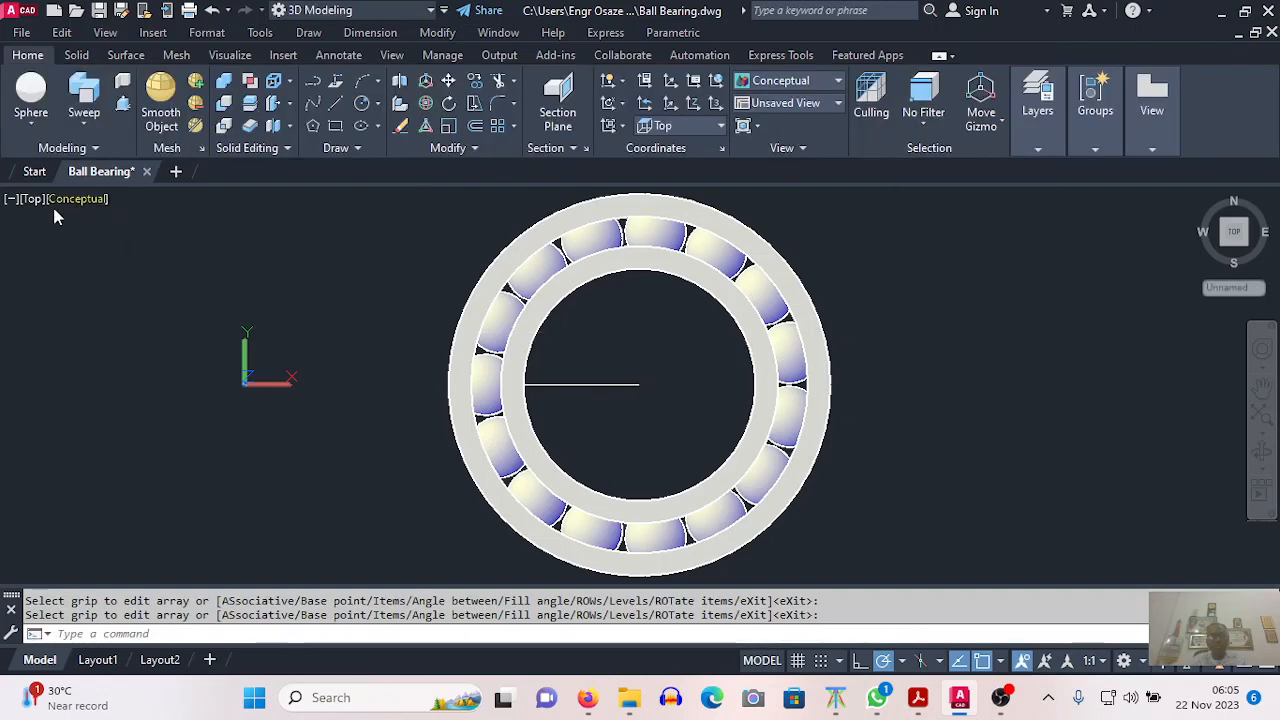
# Step: Apply the Realistic visual style and orbit the finished bearing to a tilted 3D view from the front
pyautogui.click(70, 210)
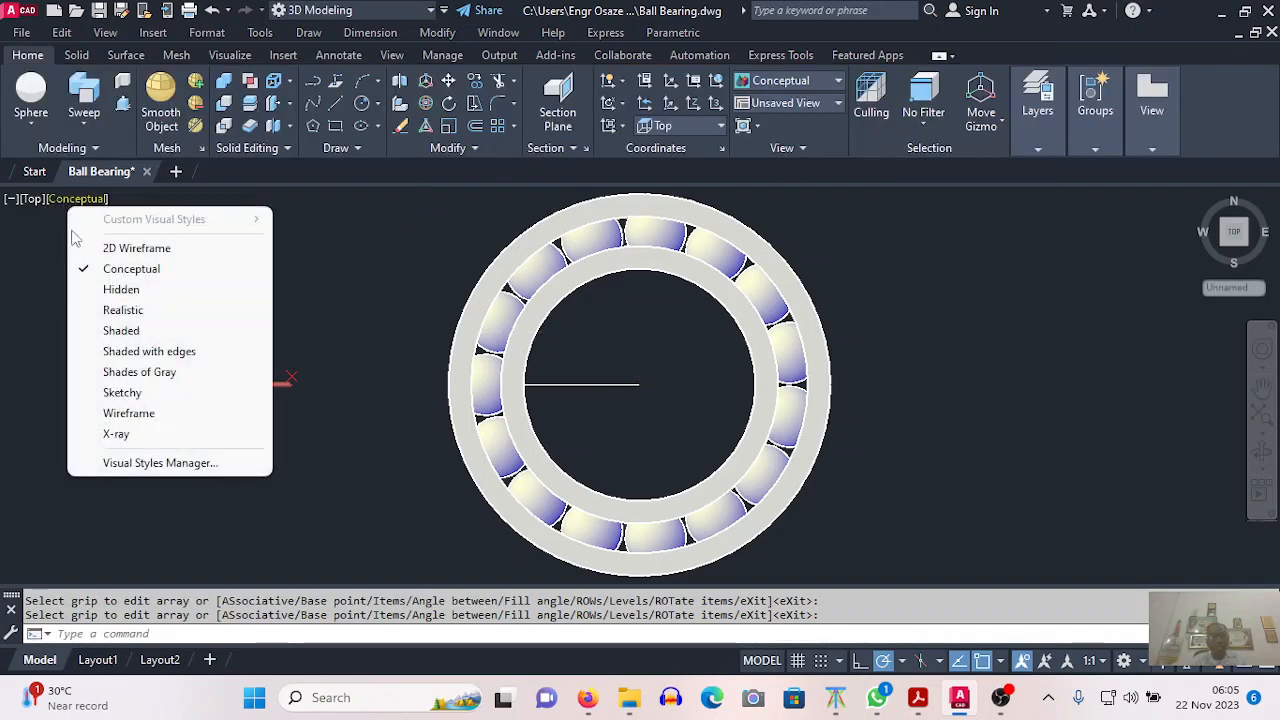
pyautogui.click(92, 309)
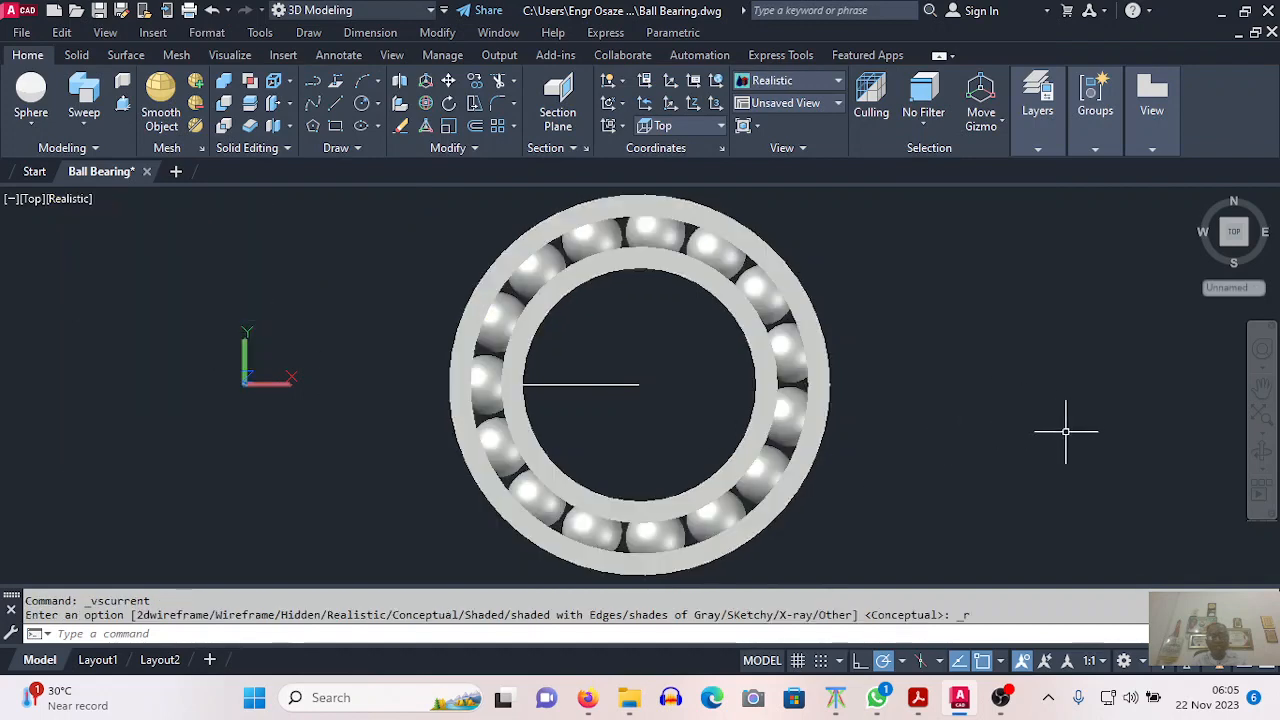
pyautogui.click(1262, 453)
pyautogui.moveTo(922, 428); pyautogui.dragTo(776, 312)
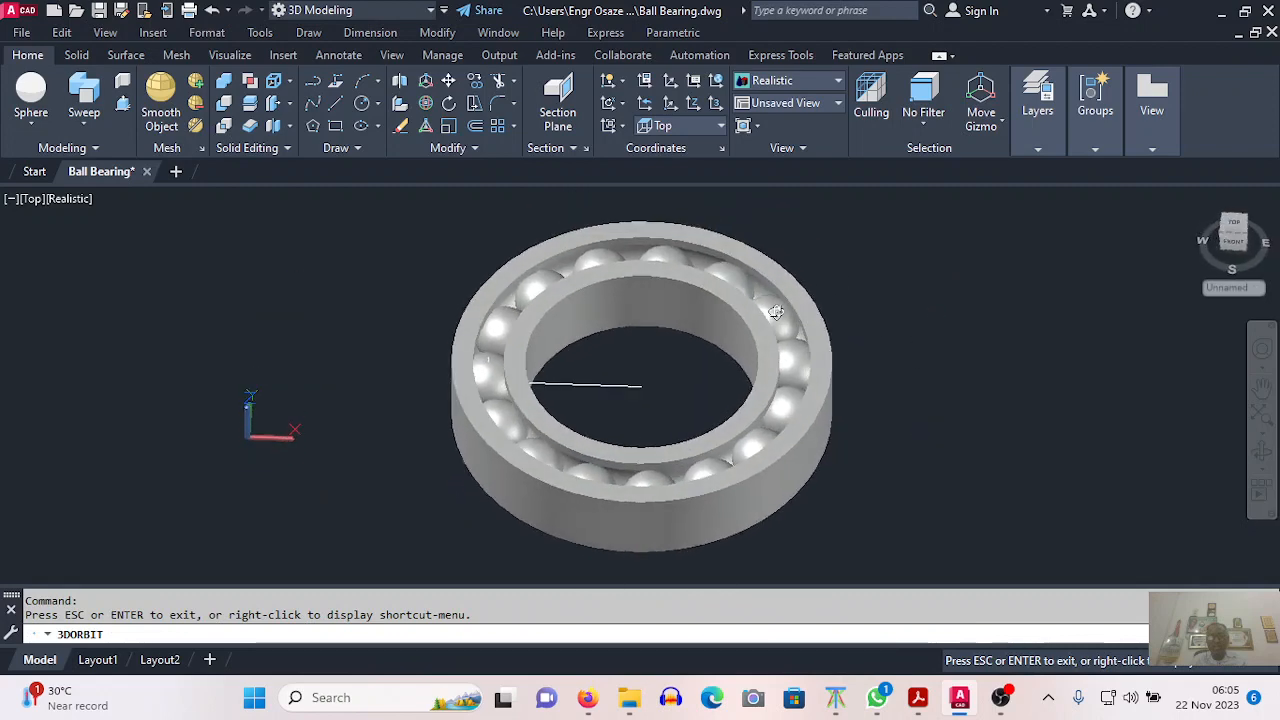
pyautogui.rightClick(387, 253)
pyautogui.click(412, 261)
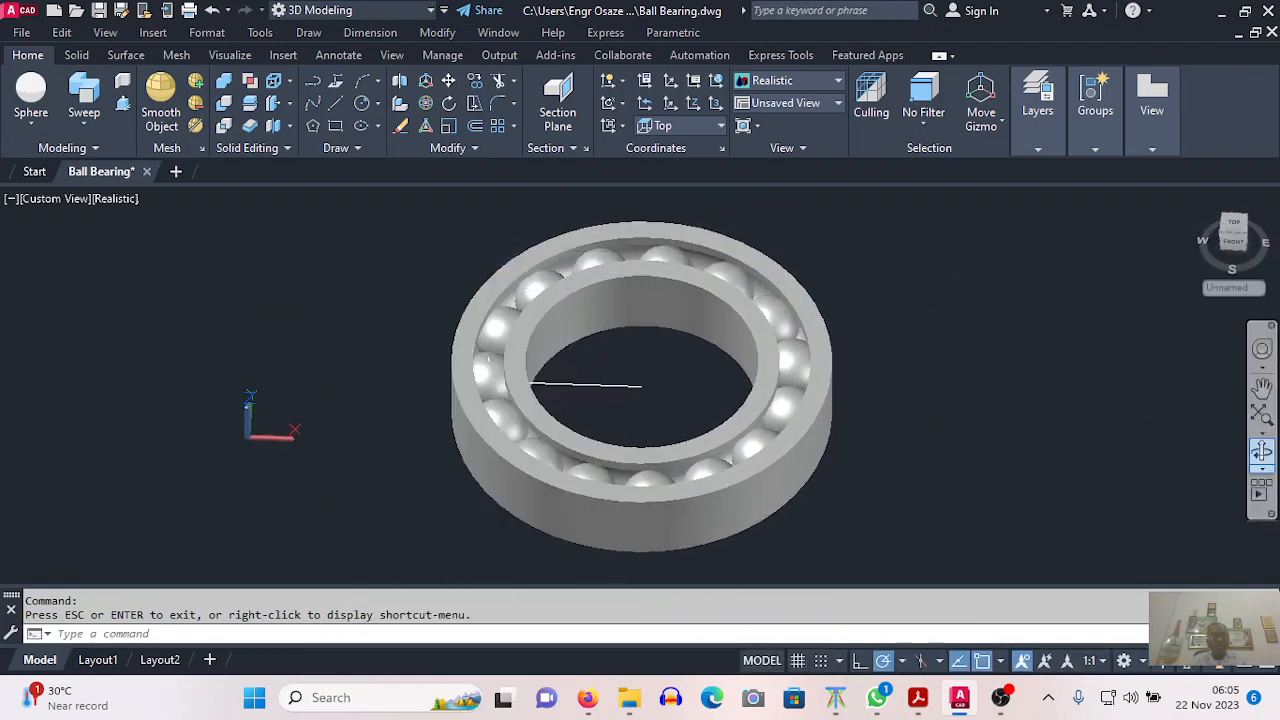